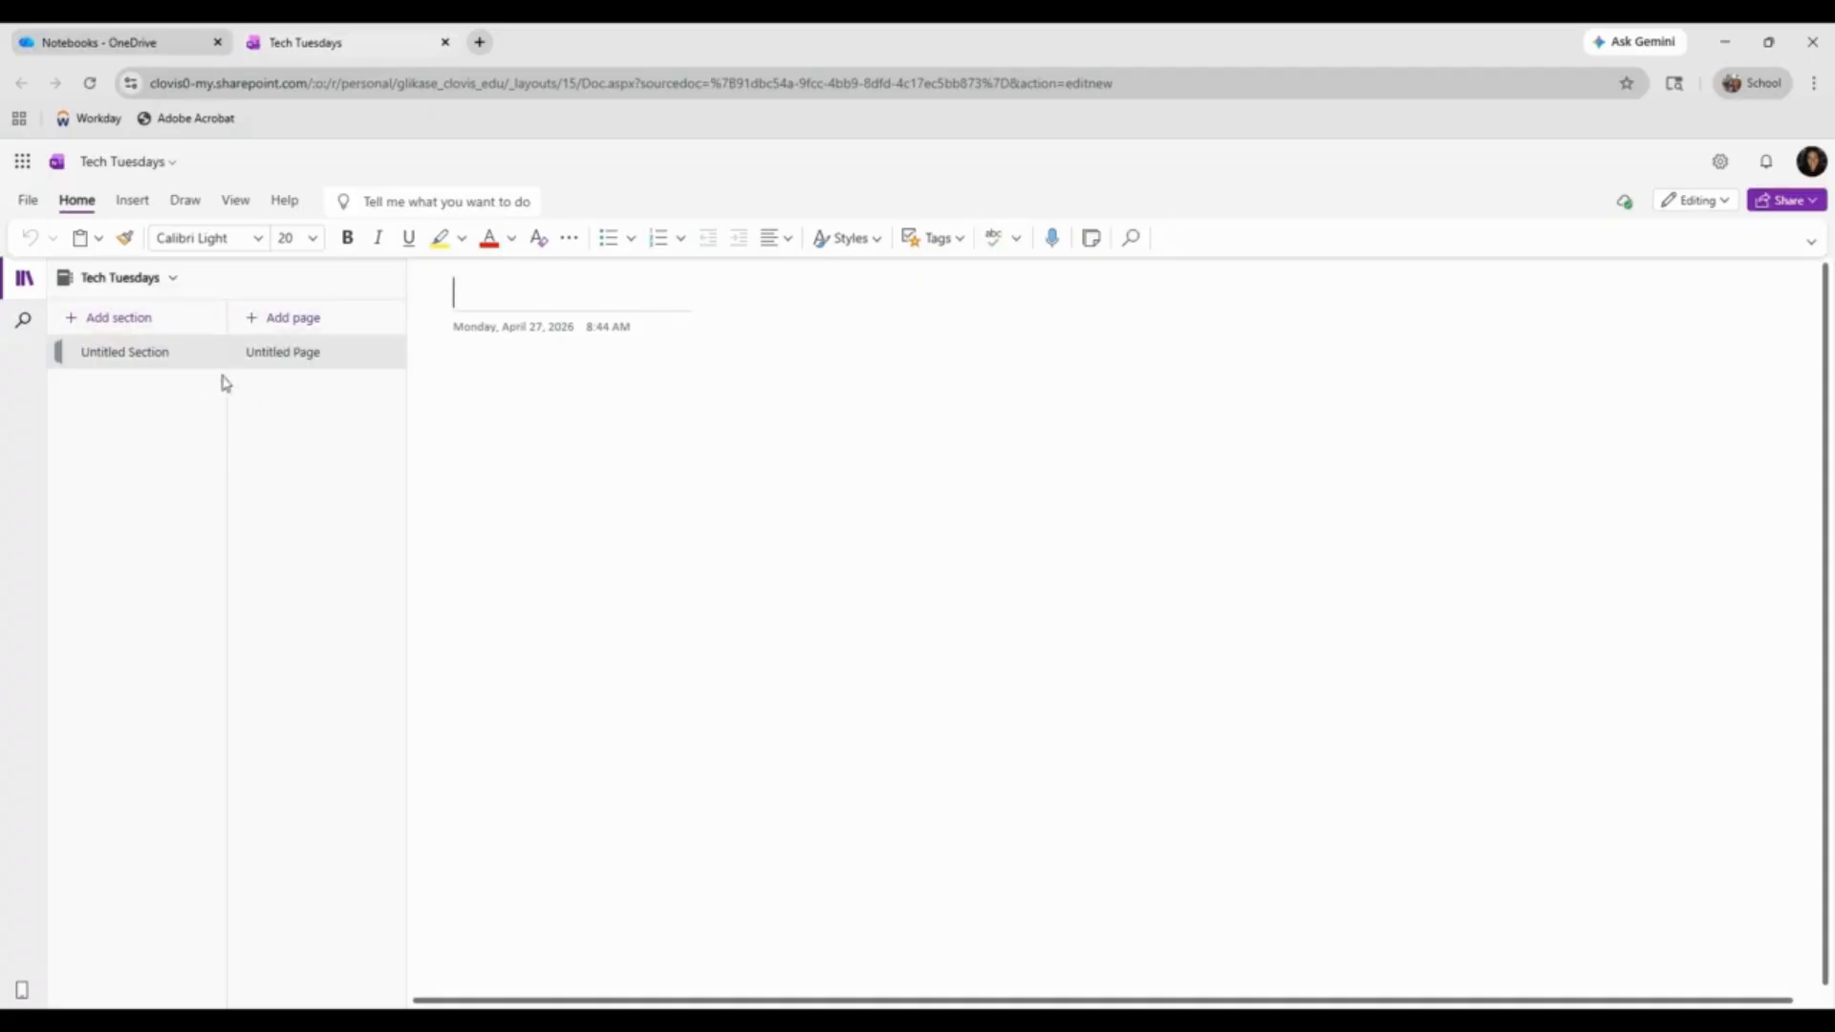
Step: Rename the untitled section as Microsoft
{"action": "right_click", "coordinate": [125, 357]}
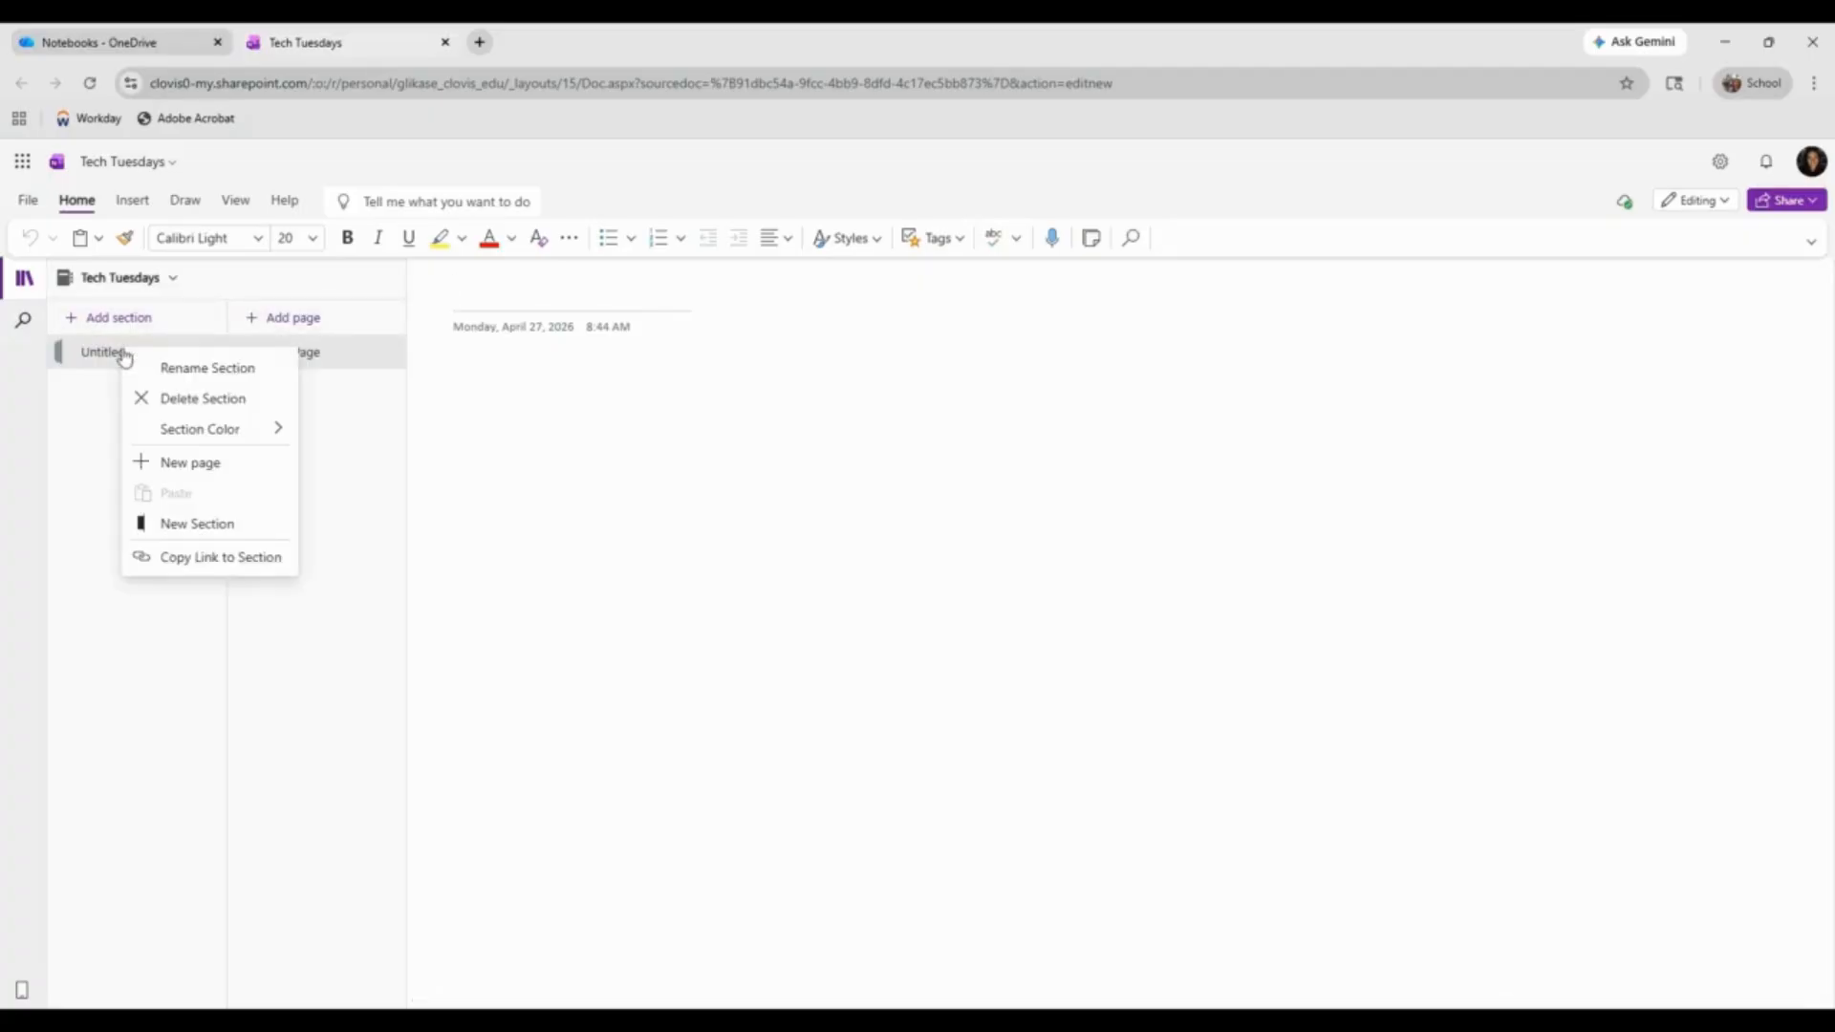
{"action": "left_click", "coordinate": [168, 372]}
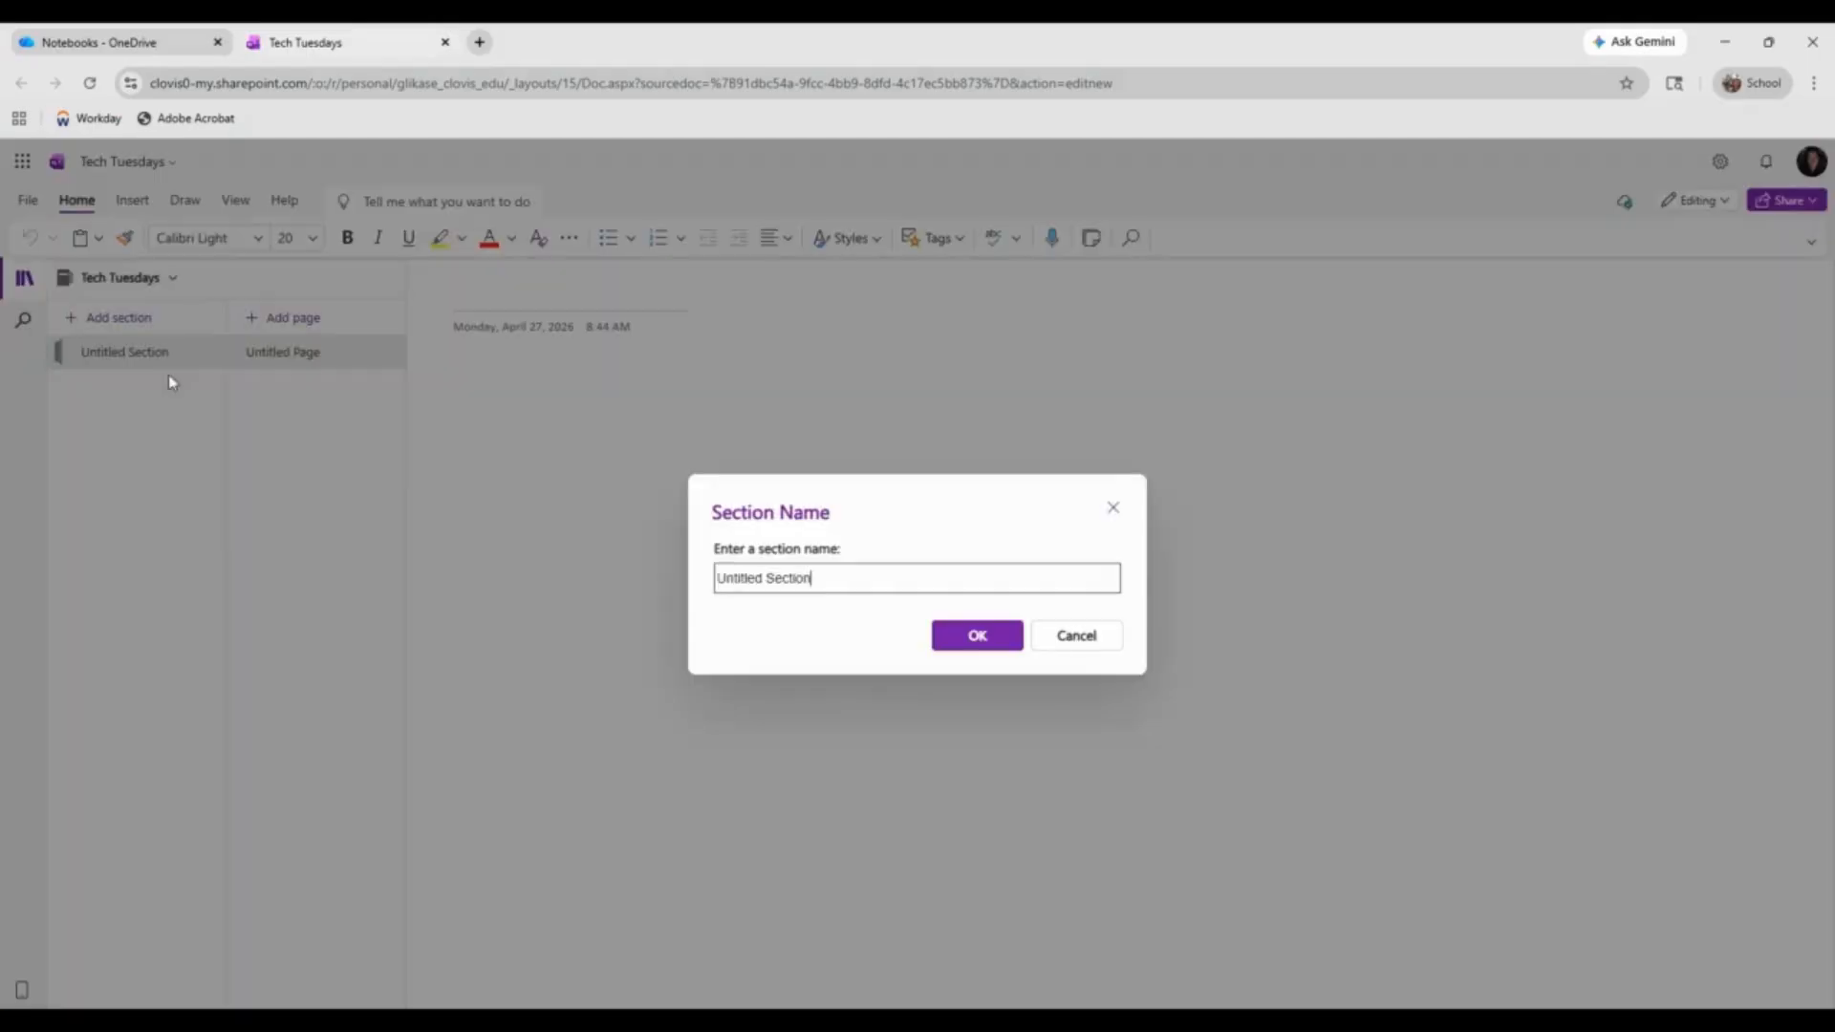
{"action": "left_click_drag", "start_coordinate": [812, 578], "coordinate": [673, 573]}
{"action": "type", "text": "Microsoft"}
{"action": "left_click", "coordinate": [971, 635]}
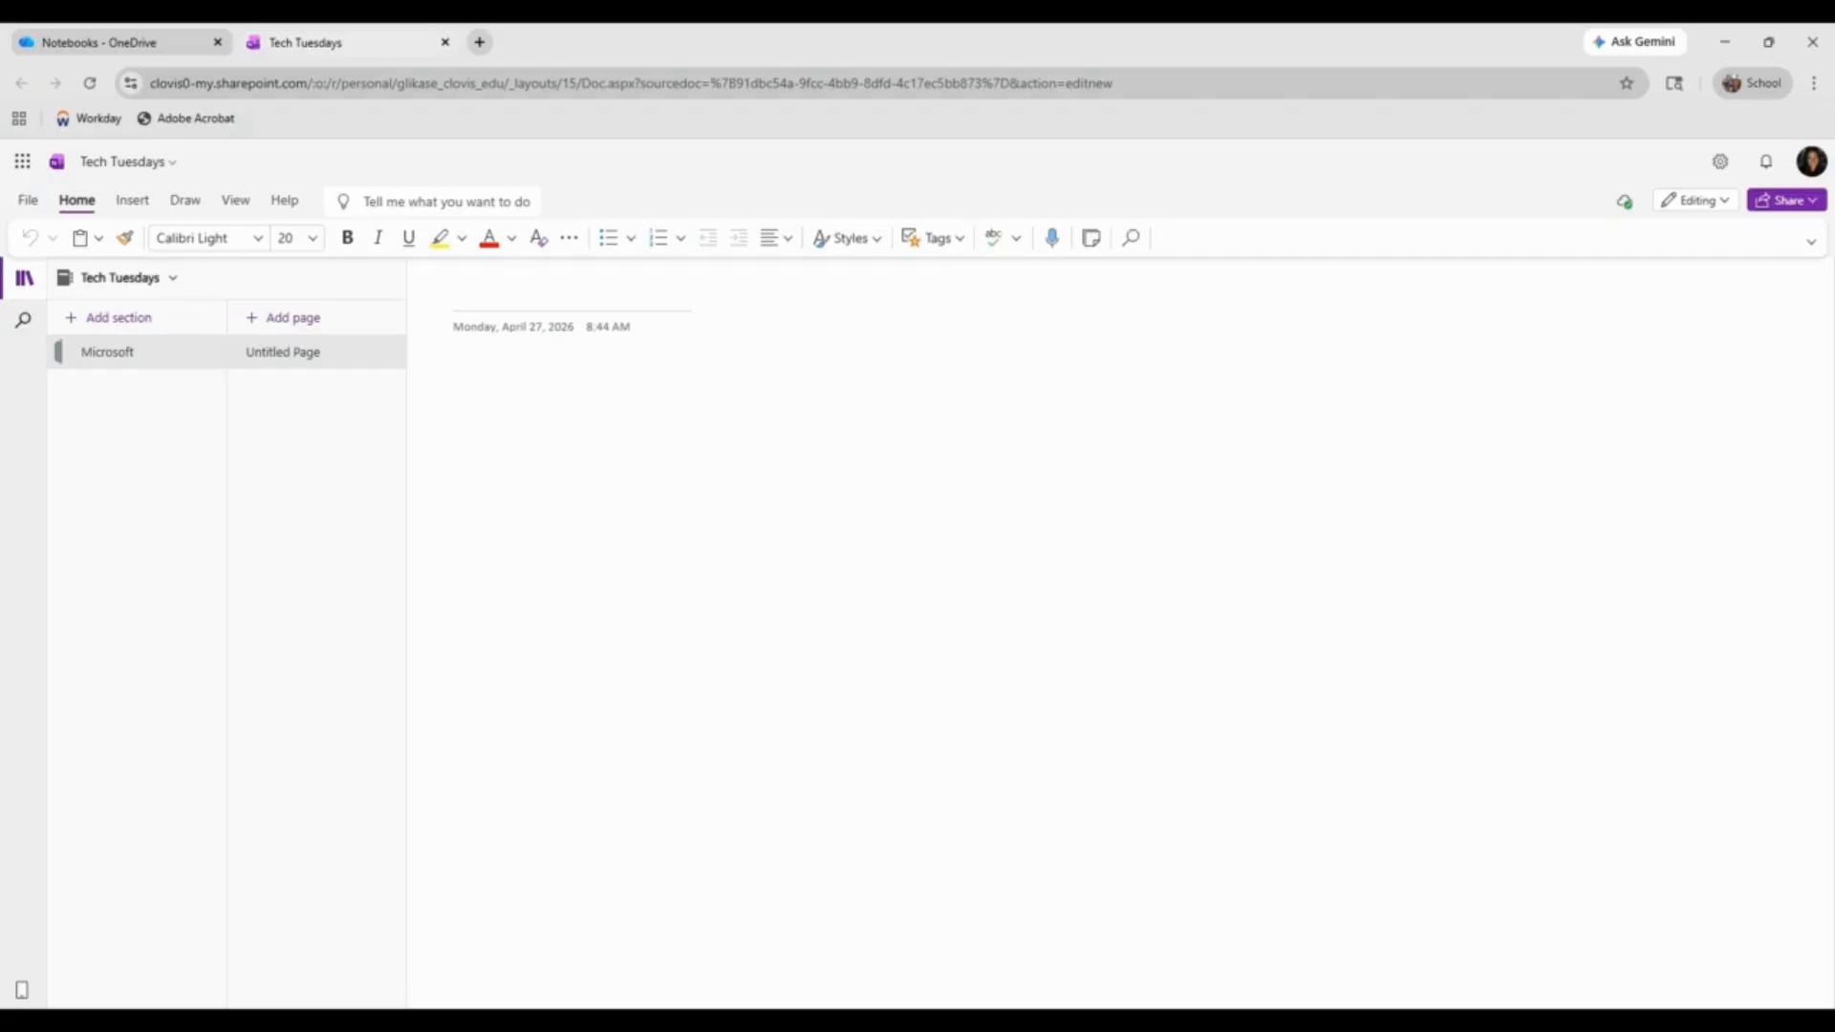
Step: Set the Microsoft section's color to Lemon
{"action": "right_click", "coordinate": [106, 358]}
{"action": "mouse_move", "coordinate": [176, 442]}
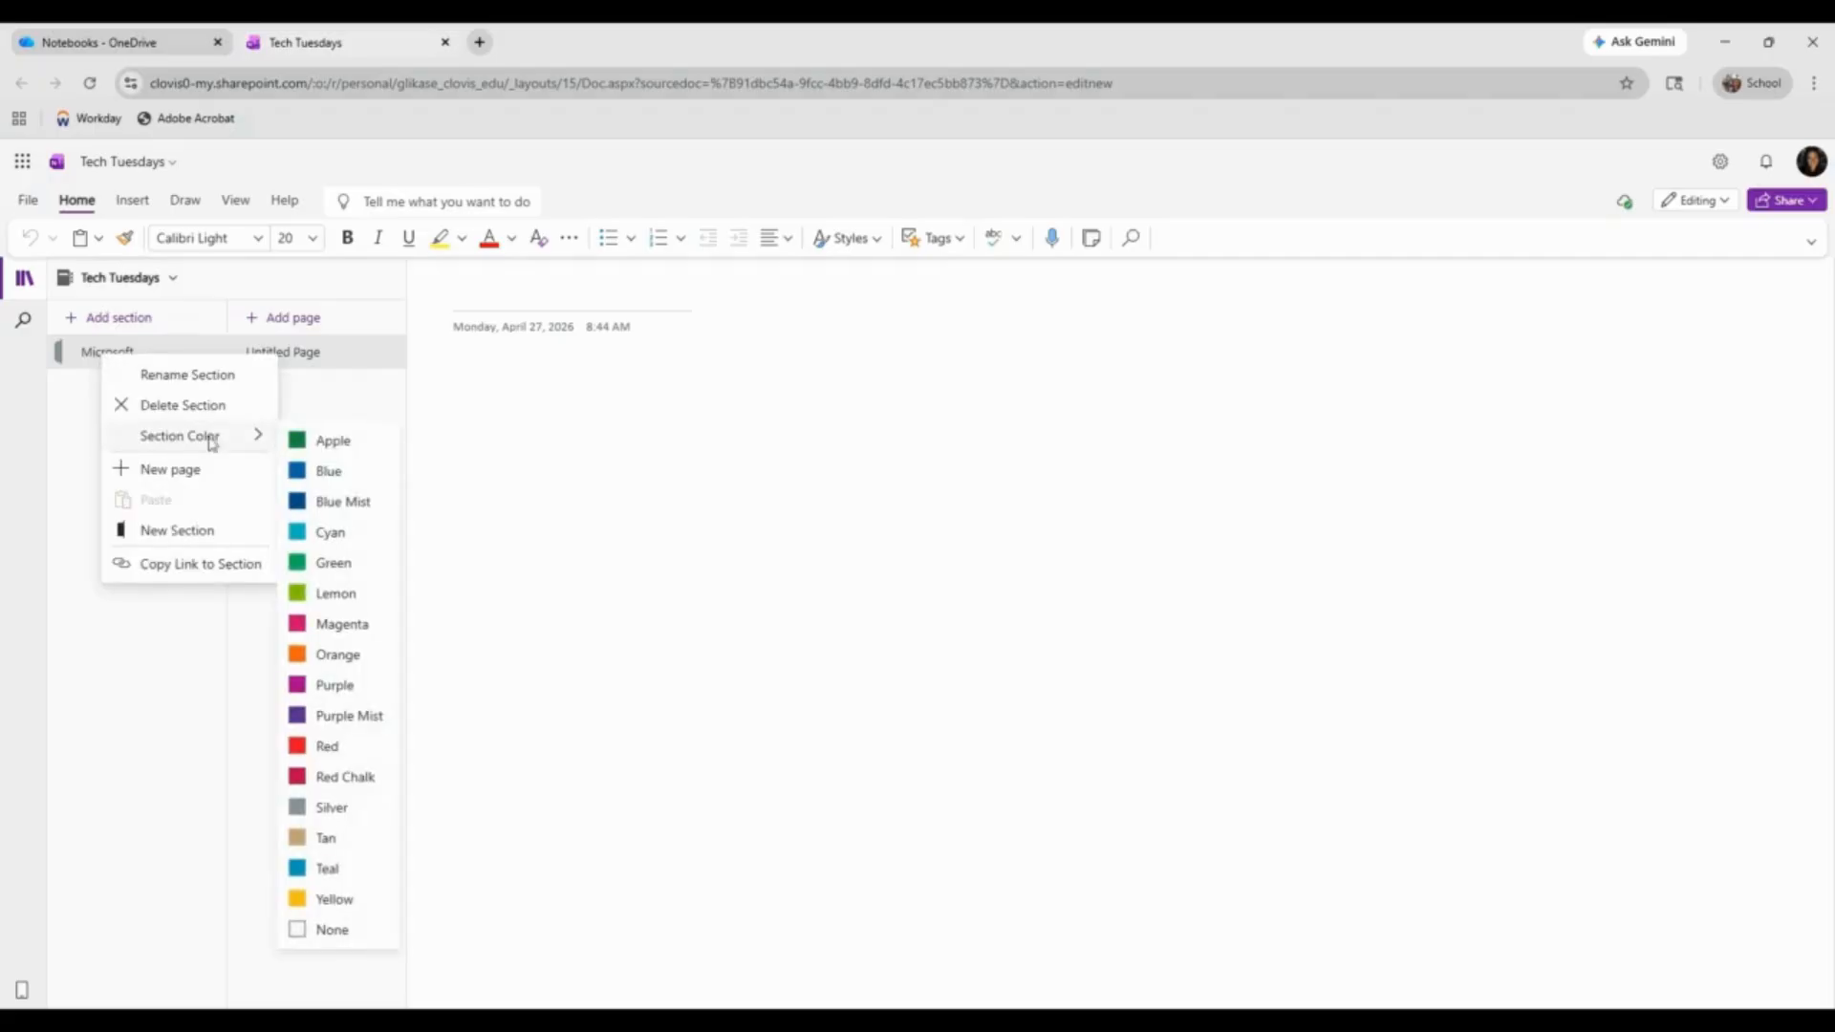
{"action": "left_click", "coordinate": [327, 594]}
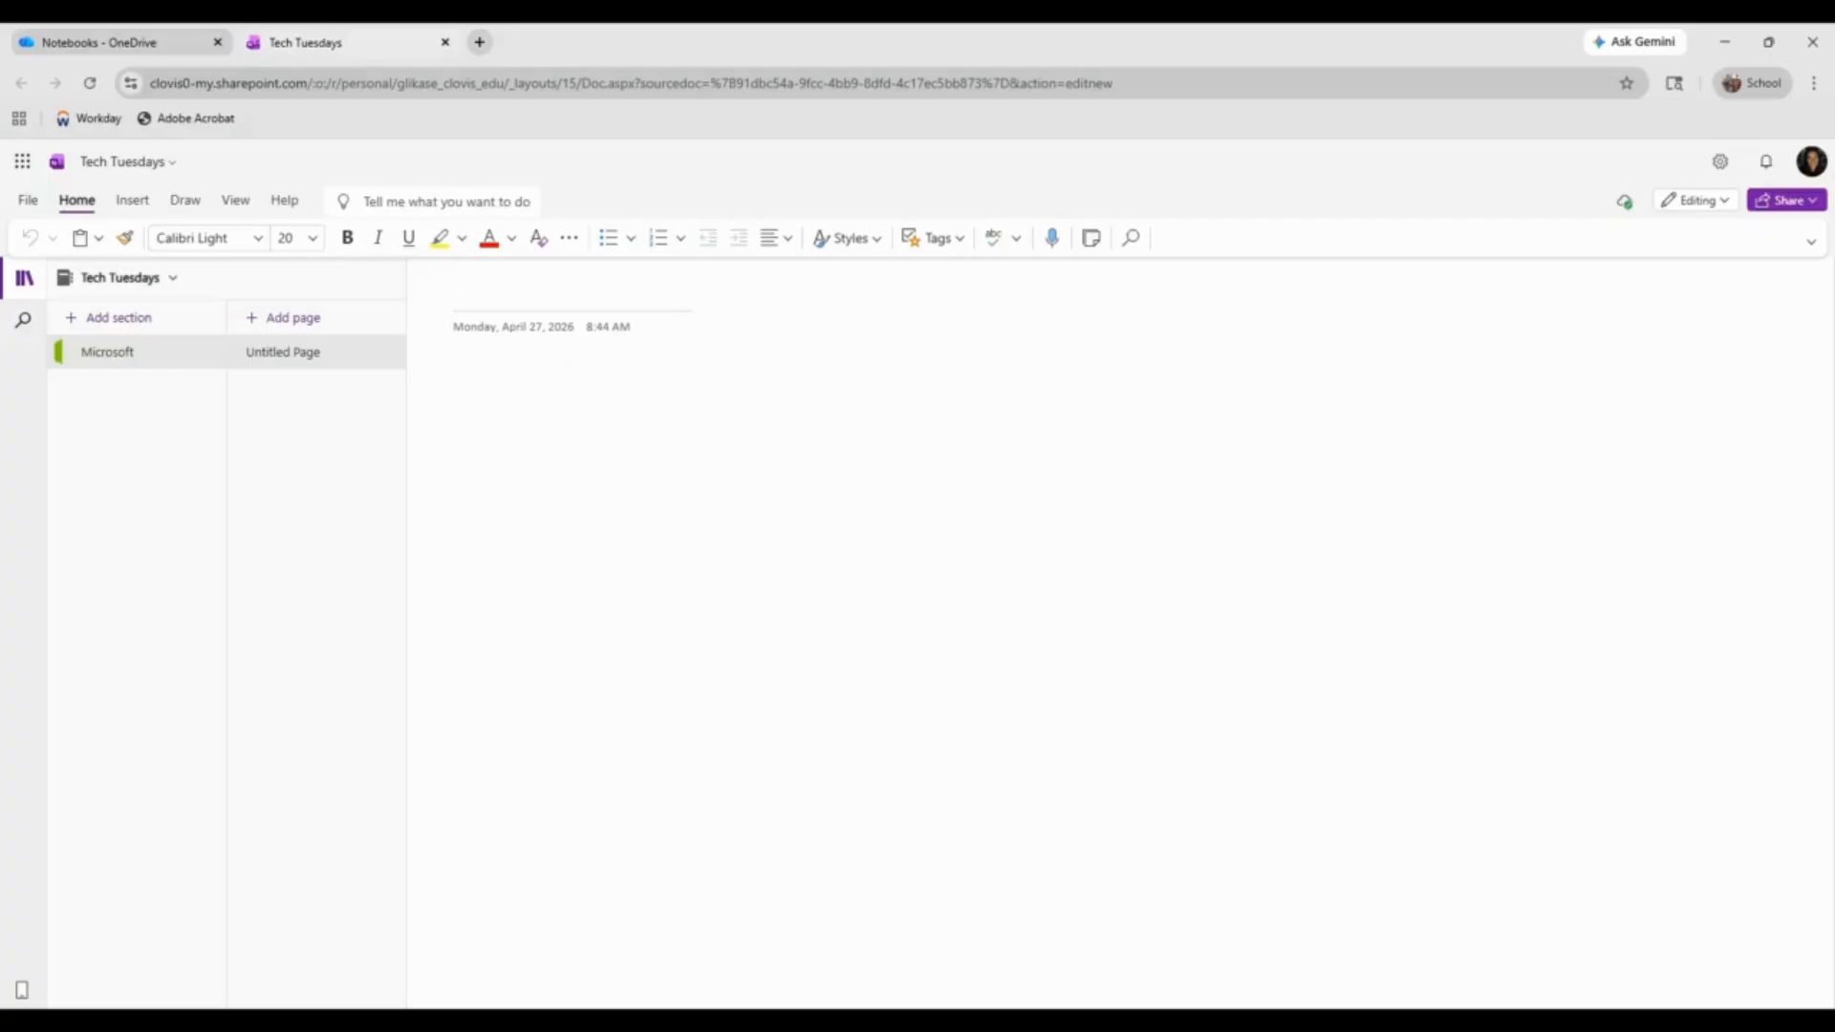
Step: Title the untitled page OneNote and add a note reading "Start typing" below the title
{"action": "type", "text": "OneNote"}
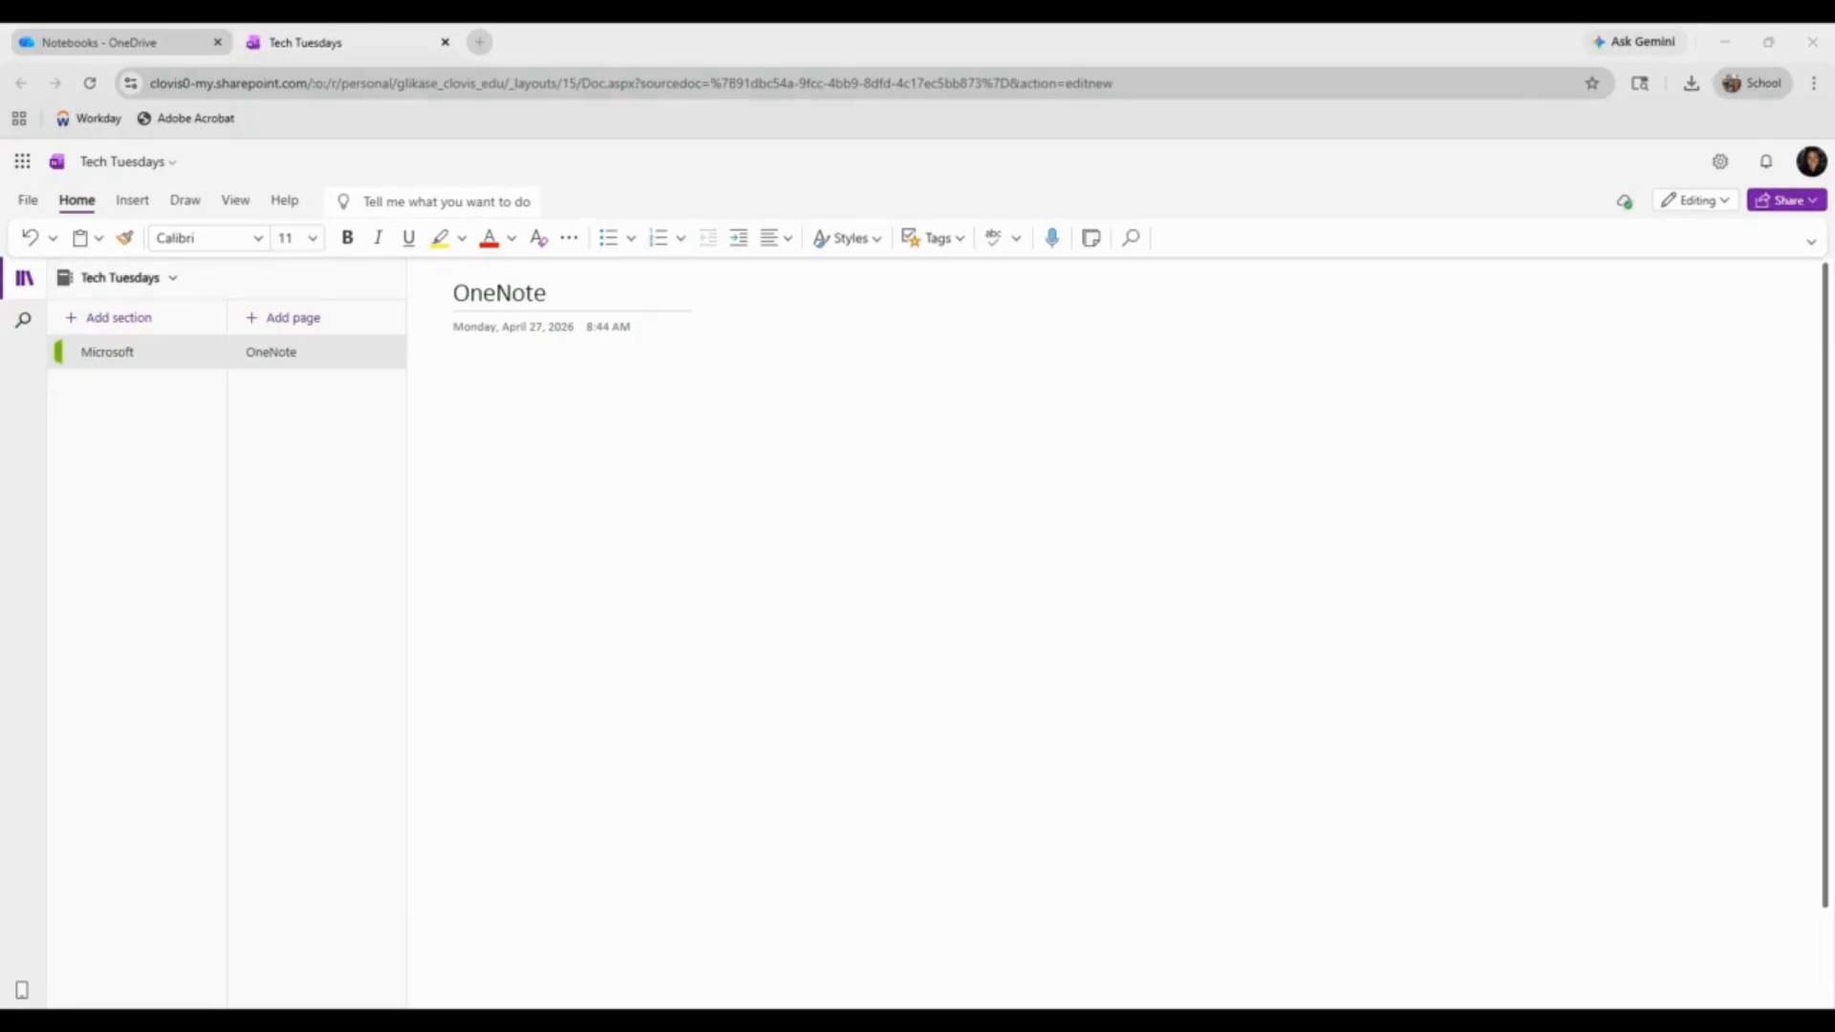
{"action": "left_click", "coordinate": [455, 382]}
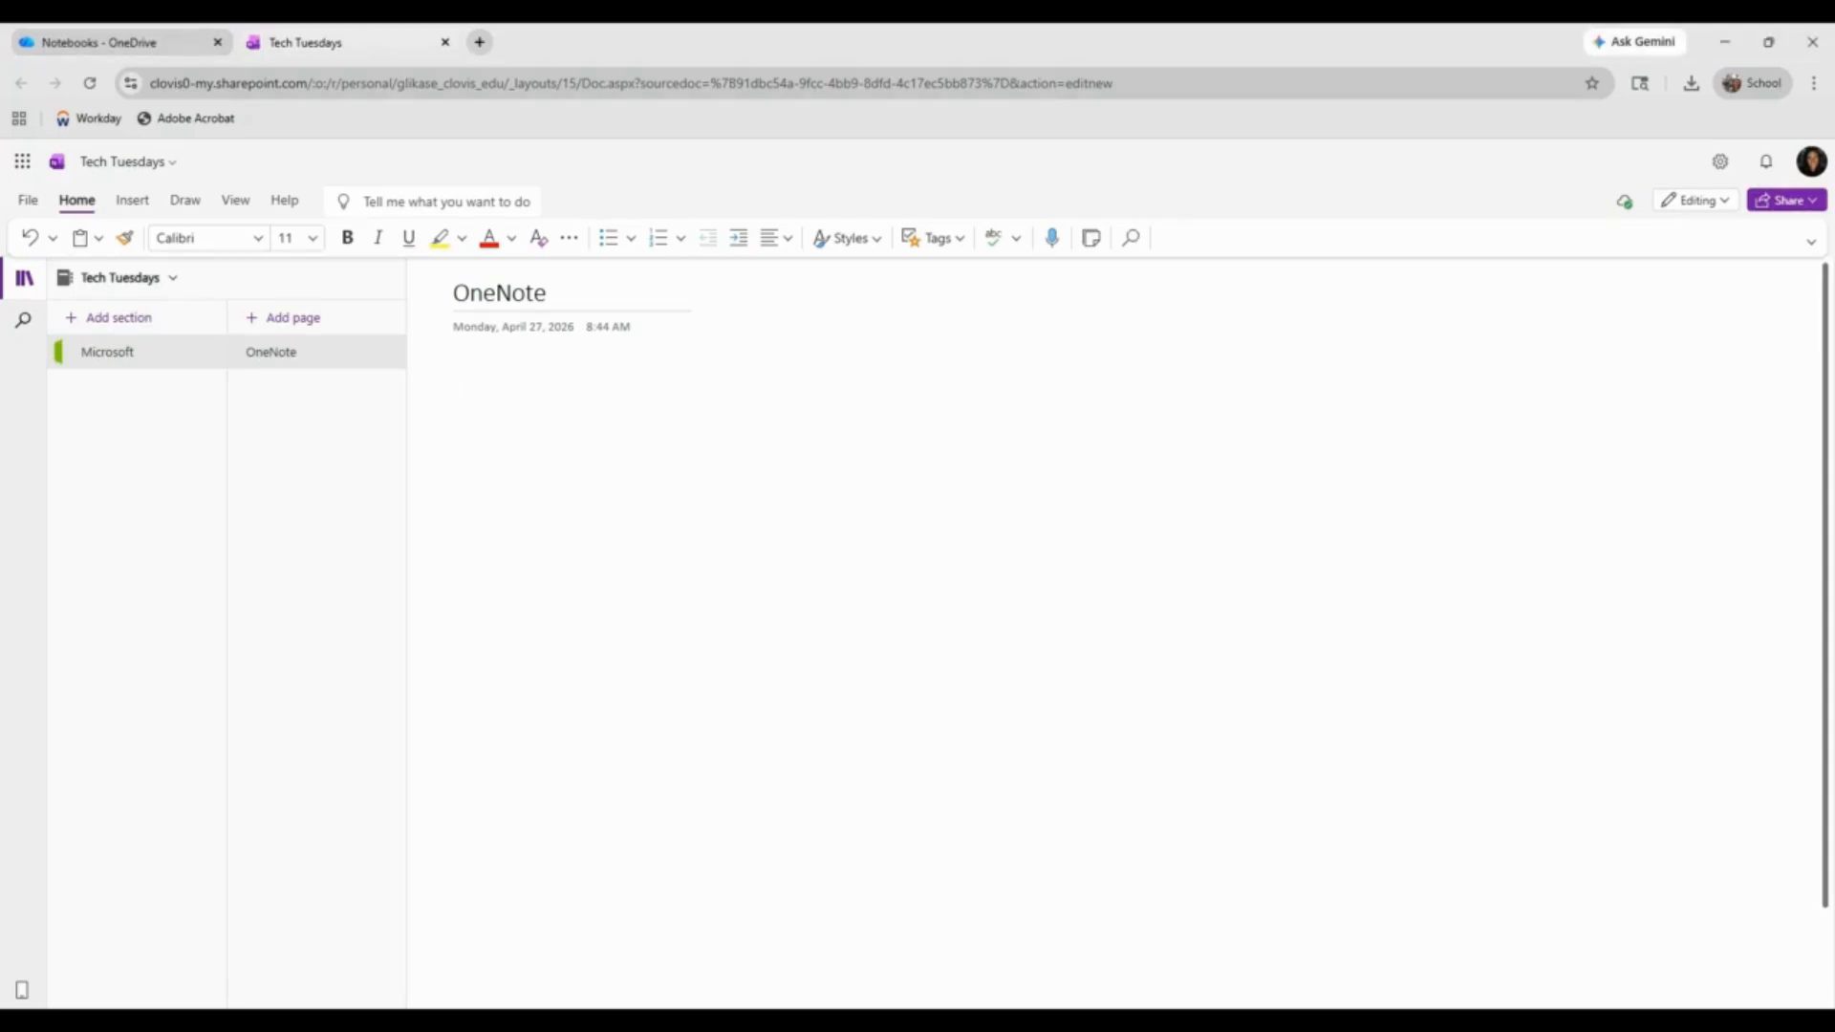
{"action": "type", "text": "Start typing"}
{"action": "key", "text": "Return"}
{"action": "key", "text": "Tab"}
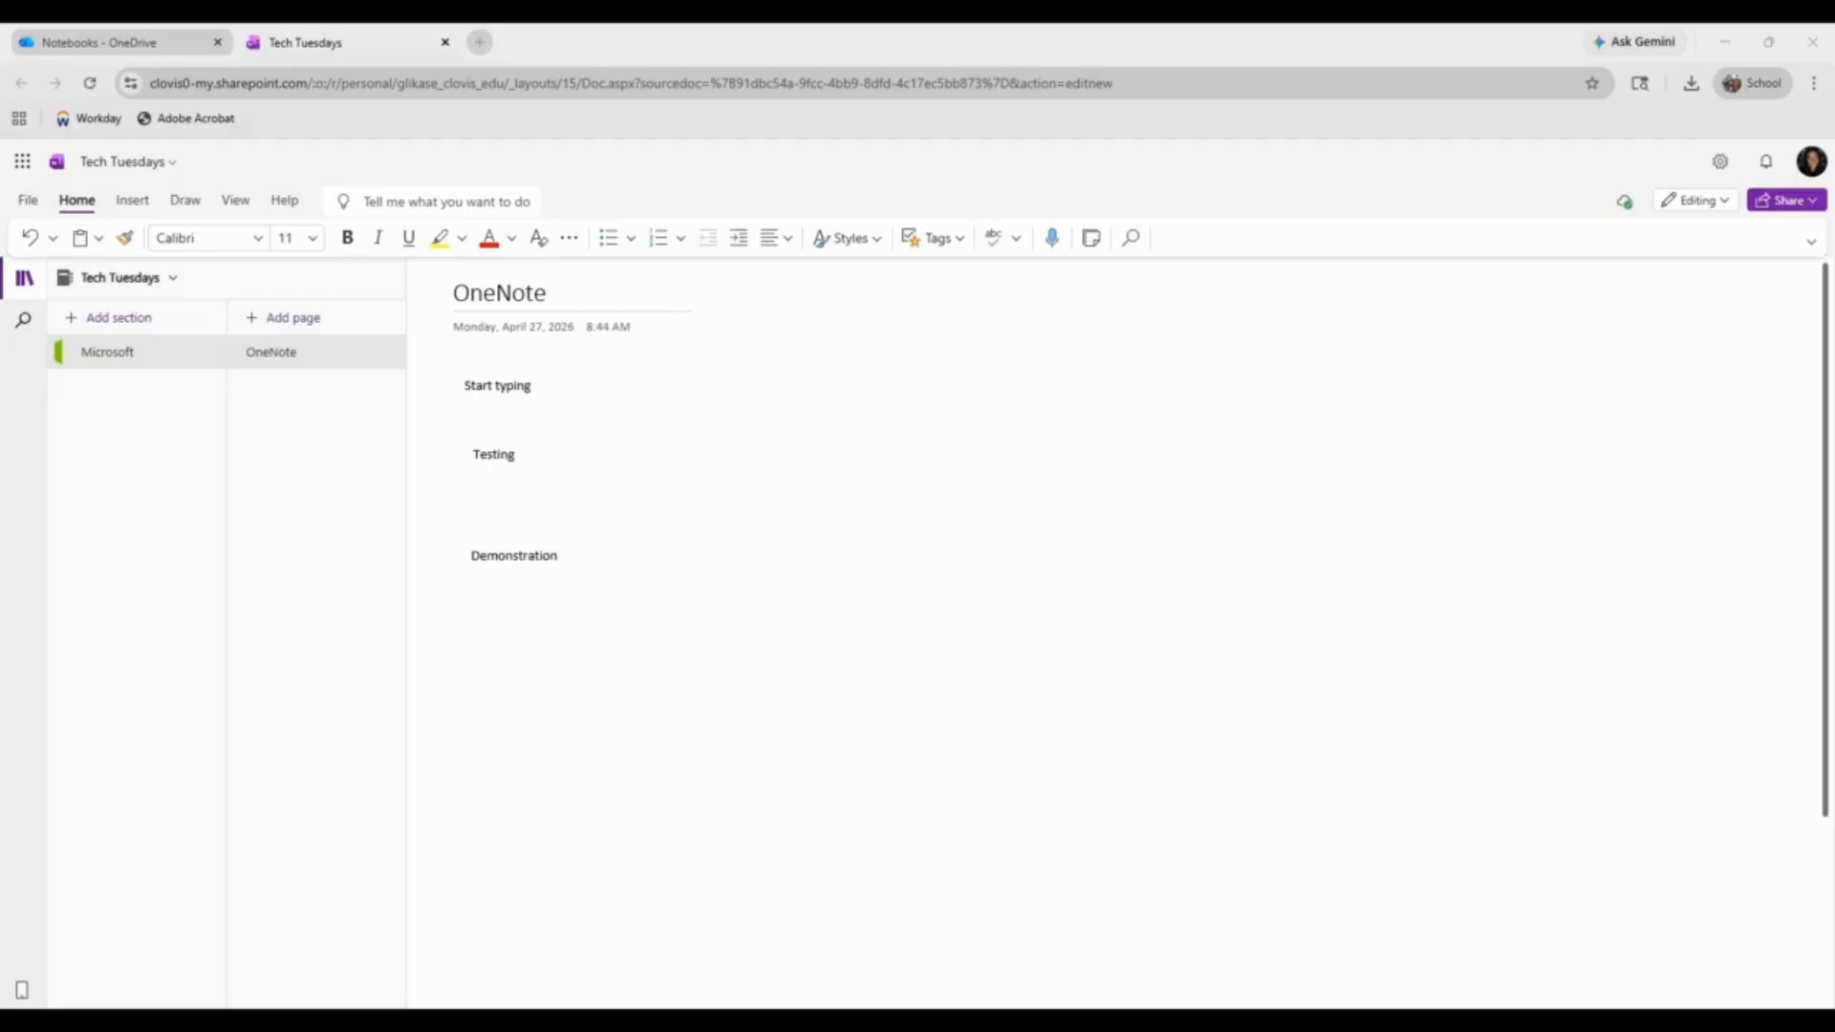
Step: Move the Demonstration and Testing notes up beside the "Start typing" note
{"action": "left_click_drag", "start_coordinate": [504, 530], "coordinate": [644, 360]}
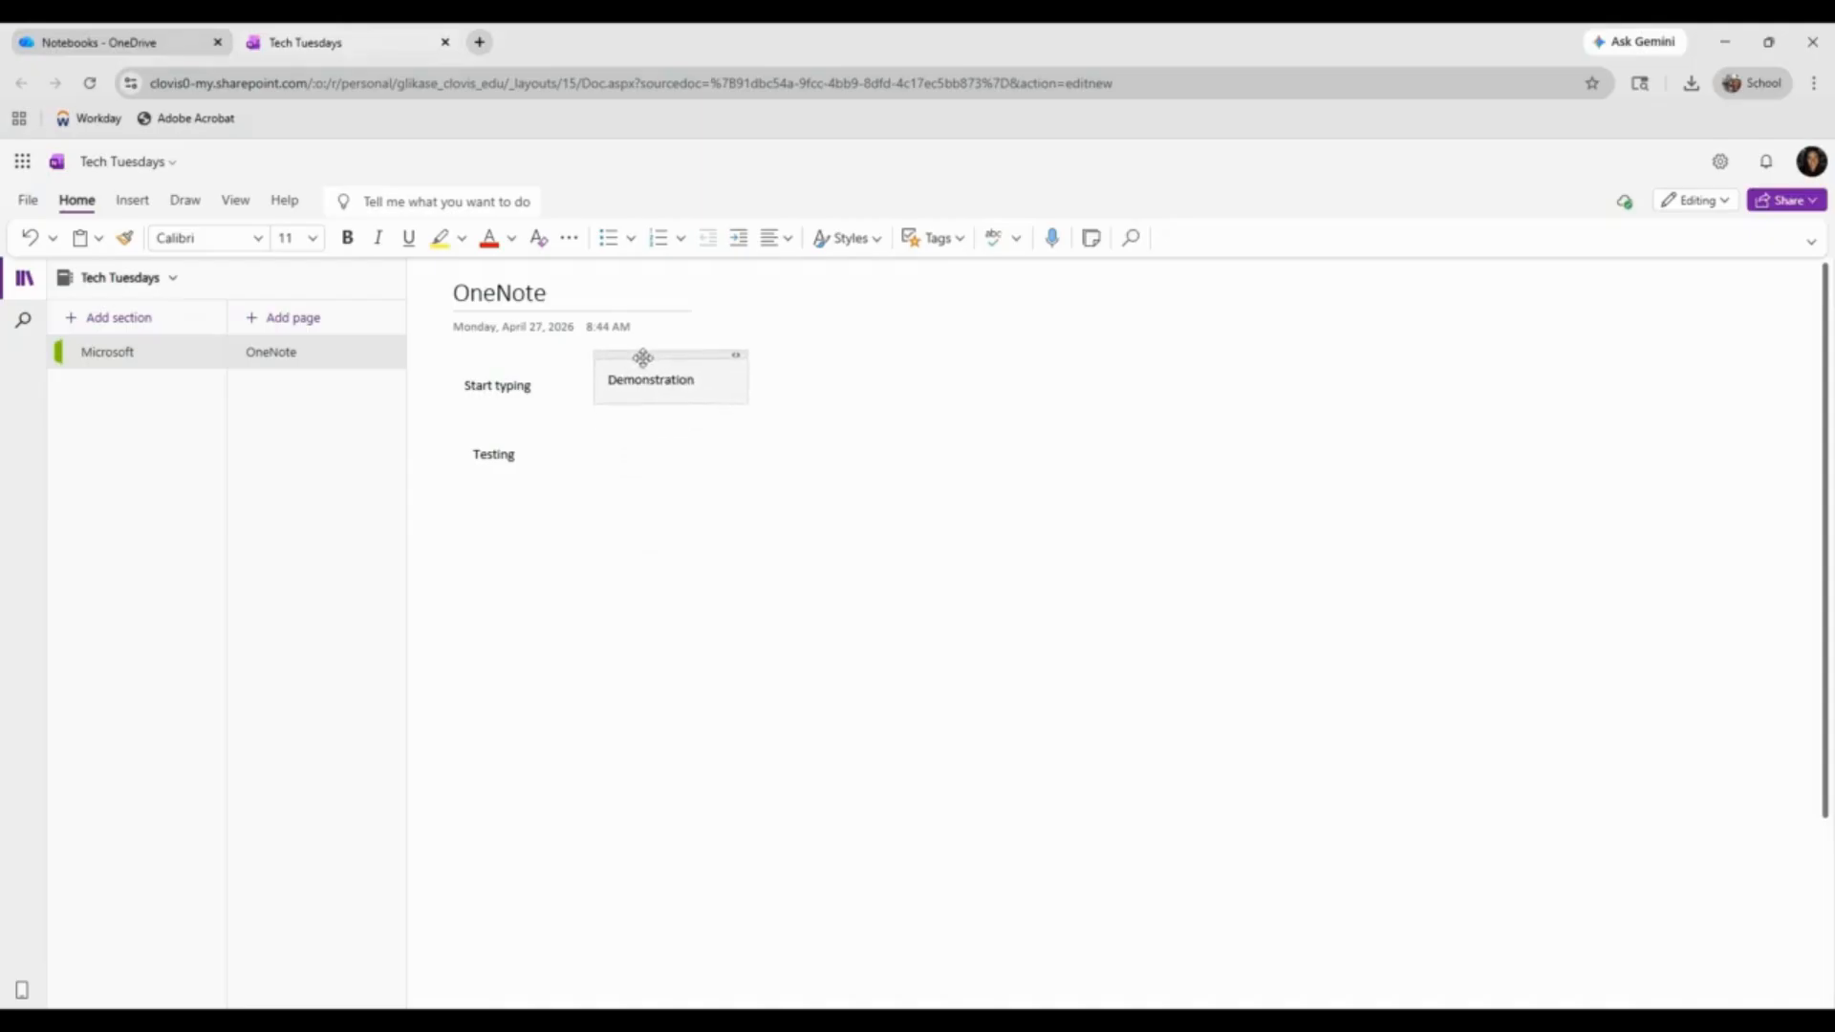
{"action": "left_click_drag", "start_coordinate": [521, 424], "coordinate": [837, 344]}
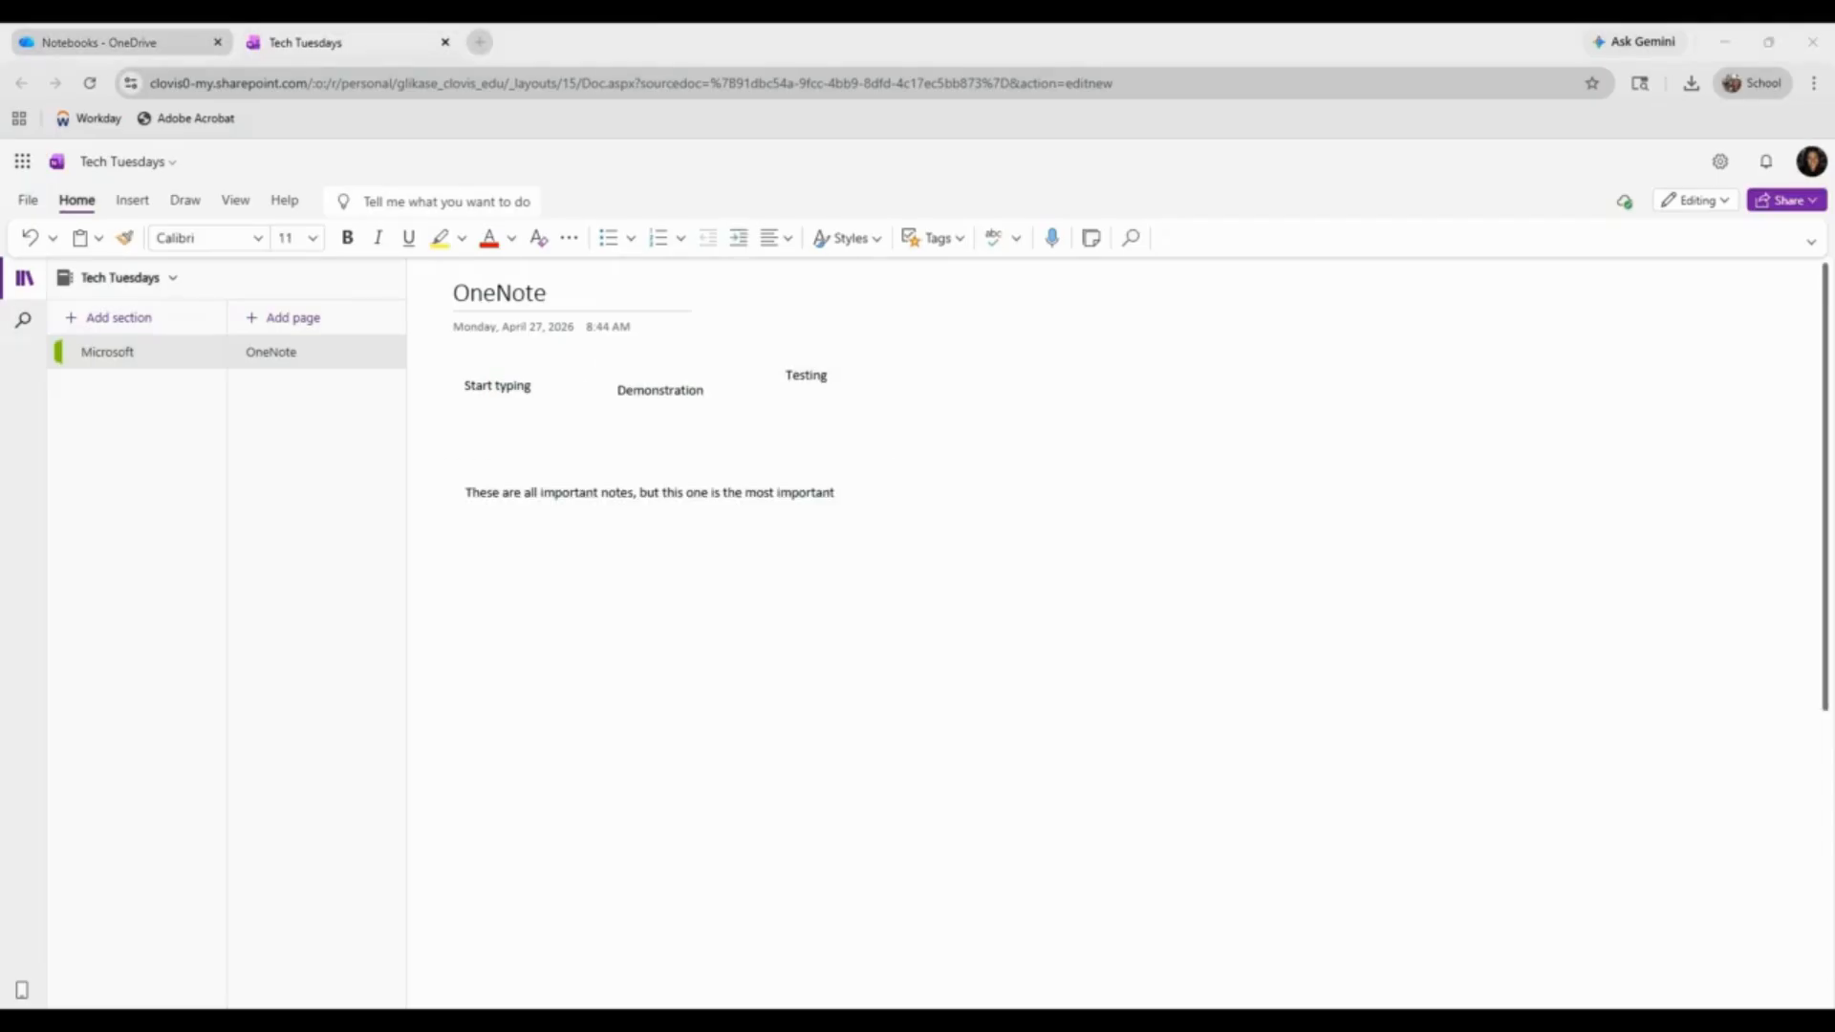
Step: Bold and highlight the words "most important" at the end of the note sentence
{"action": "left_click_drag", "start_coordinate": [836, 494], "coordinate": [751, 504]}
{"action": "left_click", "coordinate": [348, 238]}
{"action": "left_click", "coordinate": [441, 243]}
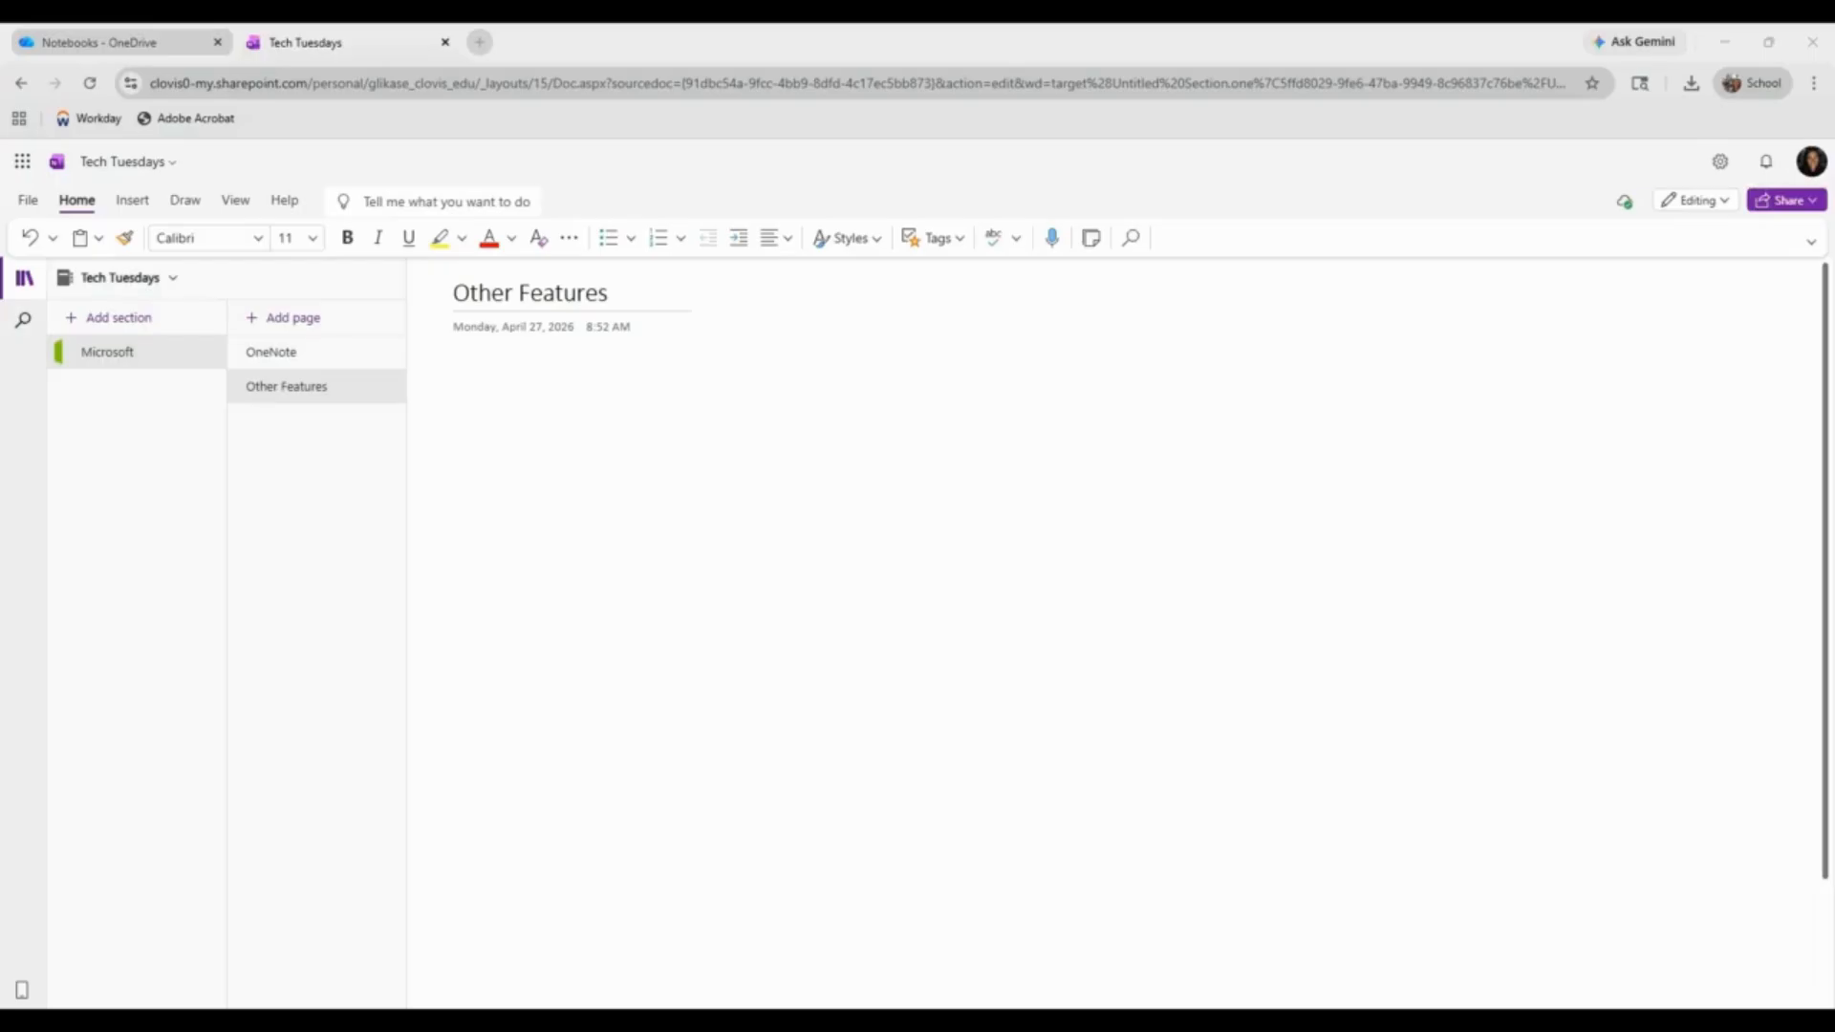
Step: Create a to-do checklist on the Other Features page with the items Thing, Other Things and Things
{"action": "left_click", "coordinate": [944, 239]}
{"action": "left_click", "coordinate": [957, 309]}
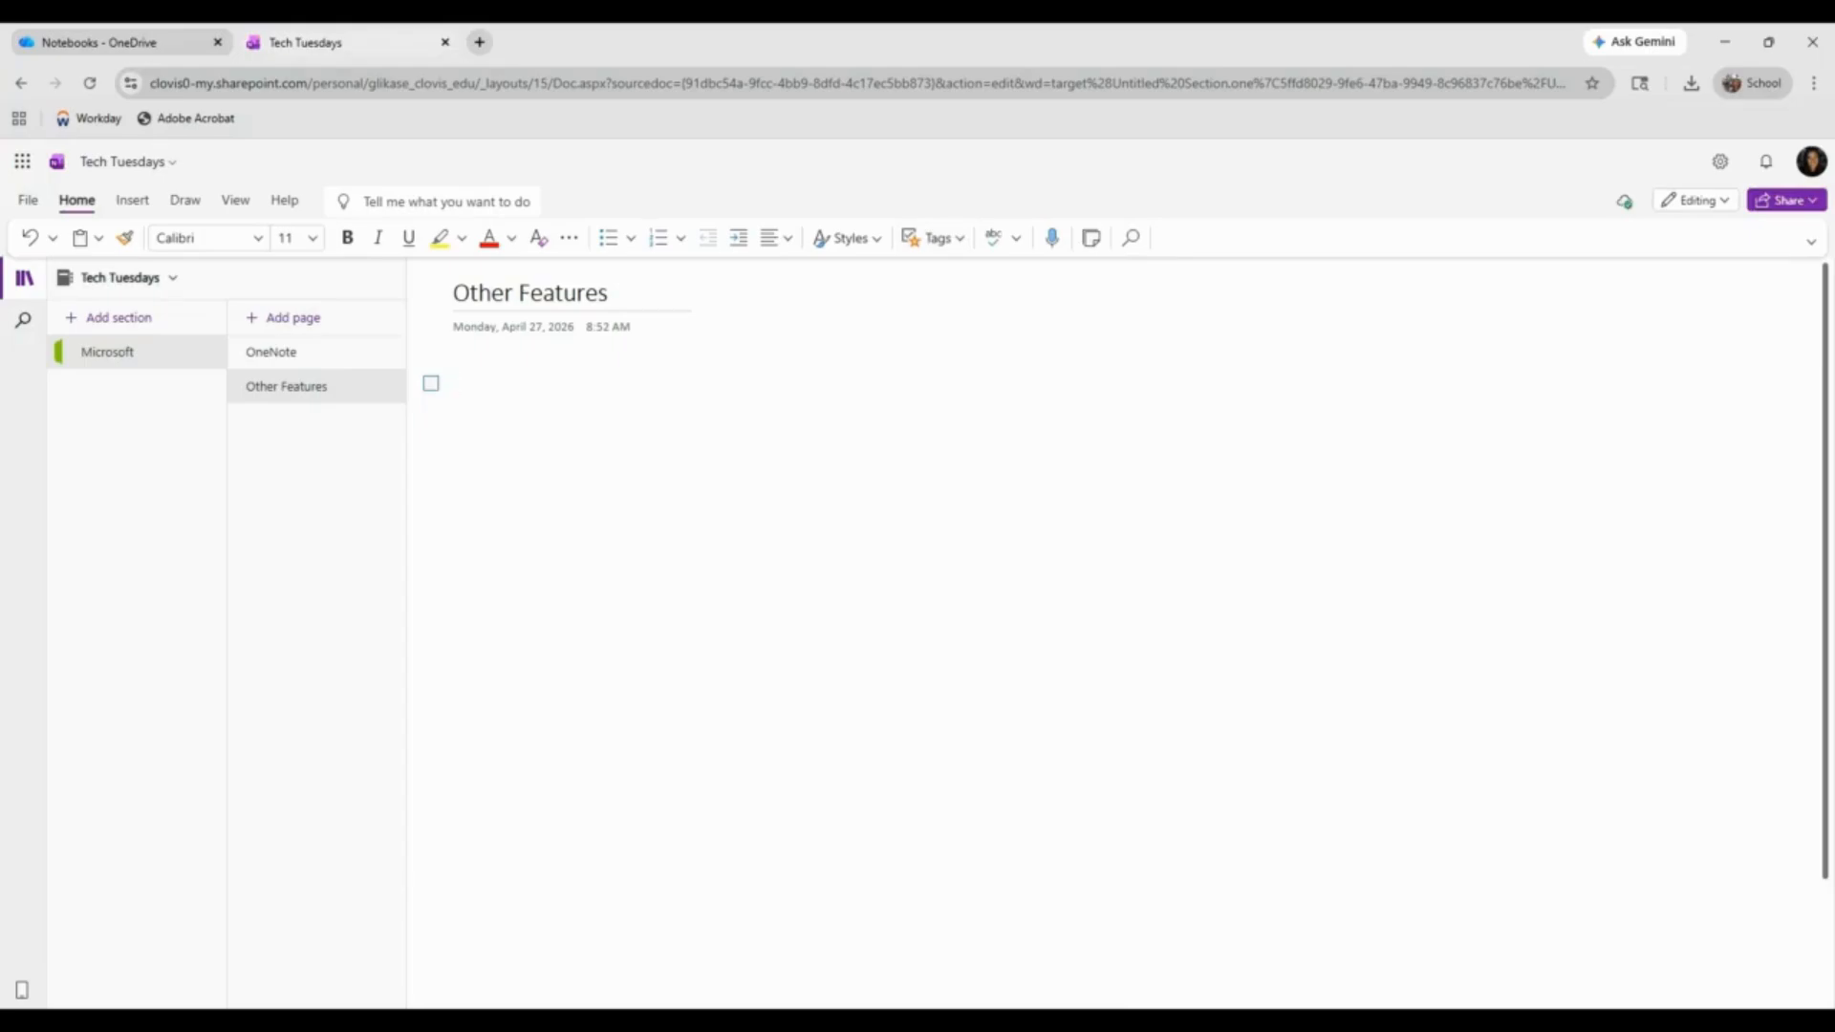
{"action": "type", "text": "Thing"}
{"action": "key", "text": "Return"}
{"action": "type", "text": "Other Things"}
{"action": "key", "text": "Return"}
{"action": "type", "text": "Things"}
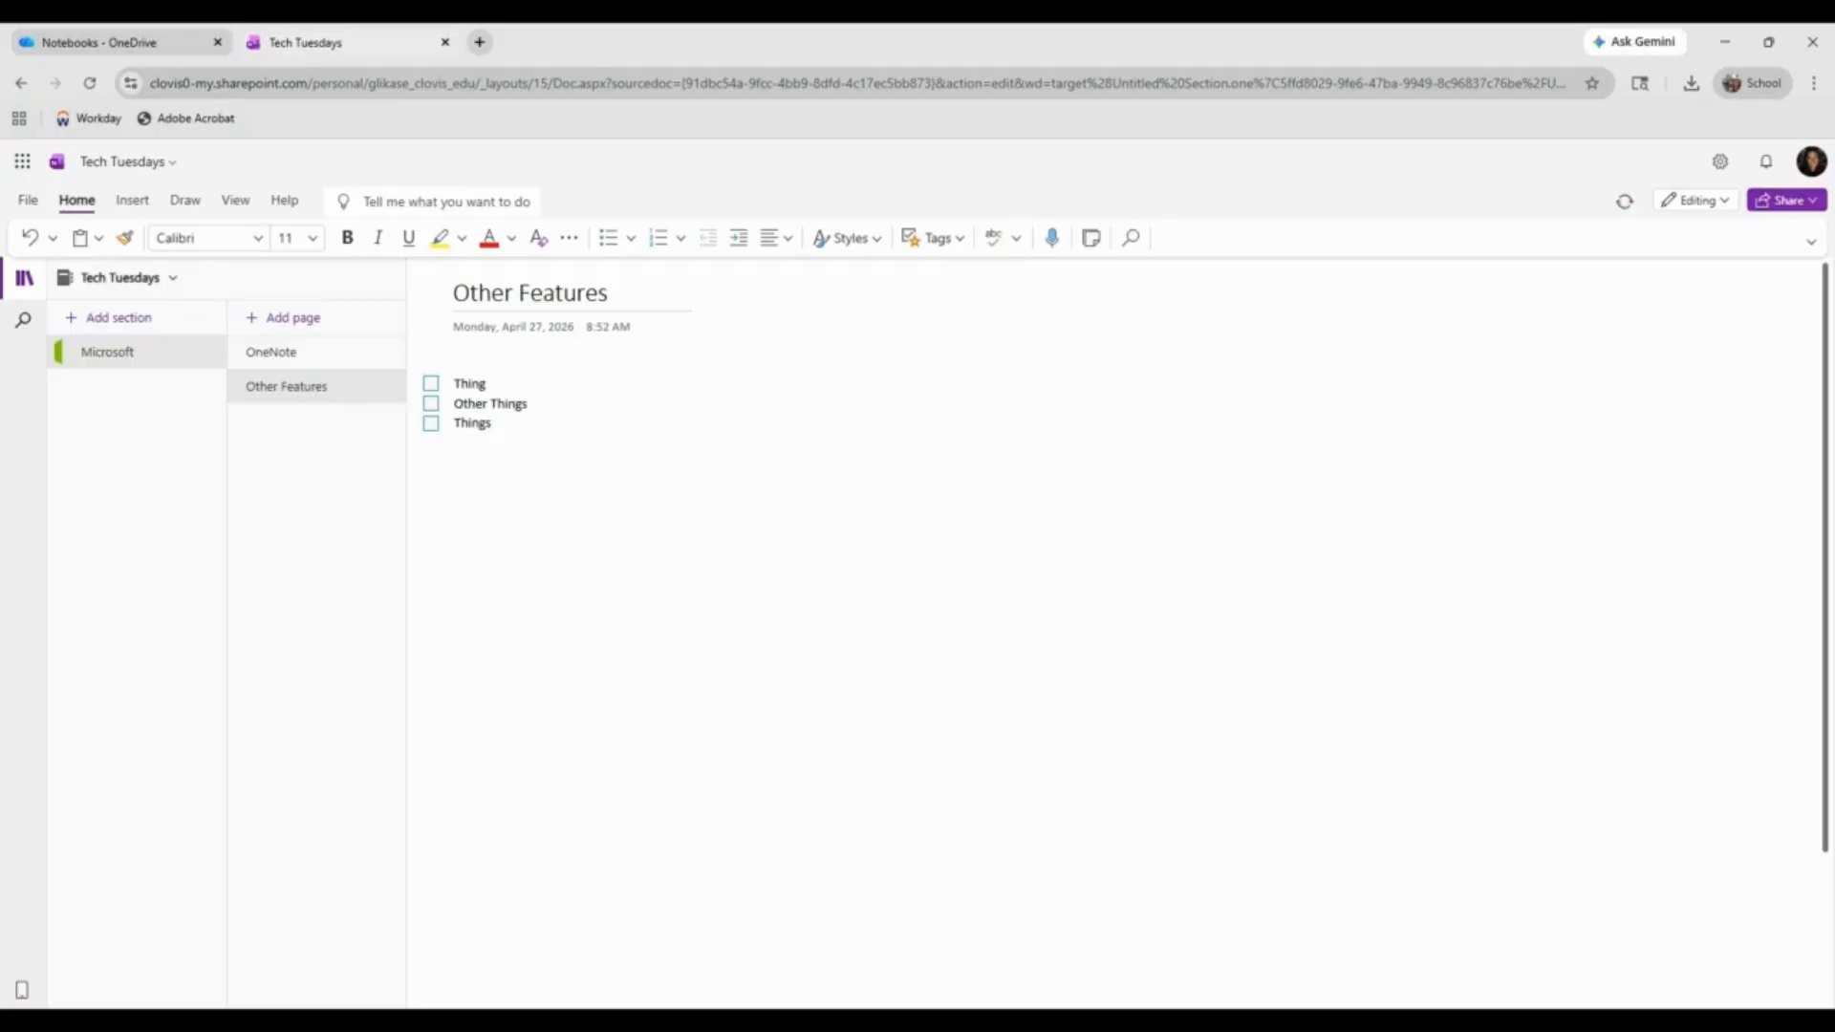
Step: Check off the Other Things and Things items and add an empty to-do line below the checklist
{"action": "left_click", "coordinate": [431, 403]}
{"action": "key", "text": "Return"}
{"action": "key", "text": "Return"}
{"action": "key", "text": "Return"}
{"action": "key", "text": "ctrl+1"}
Step: Insert a 4x4 table below the checklist and widen its columns across the page
{"action": "left_click", "coordinate": [132, 203]}
{"action": "left_click", "coordinate": [53, 238]}
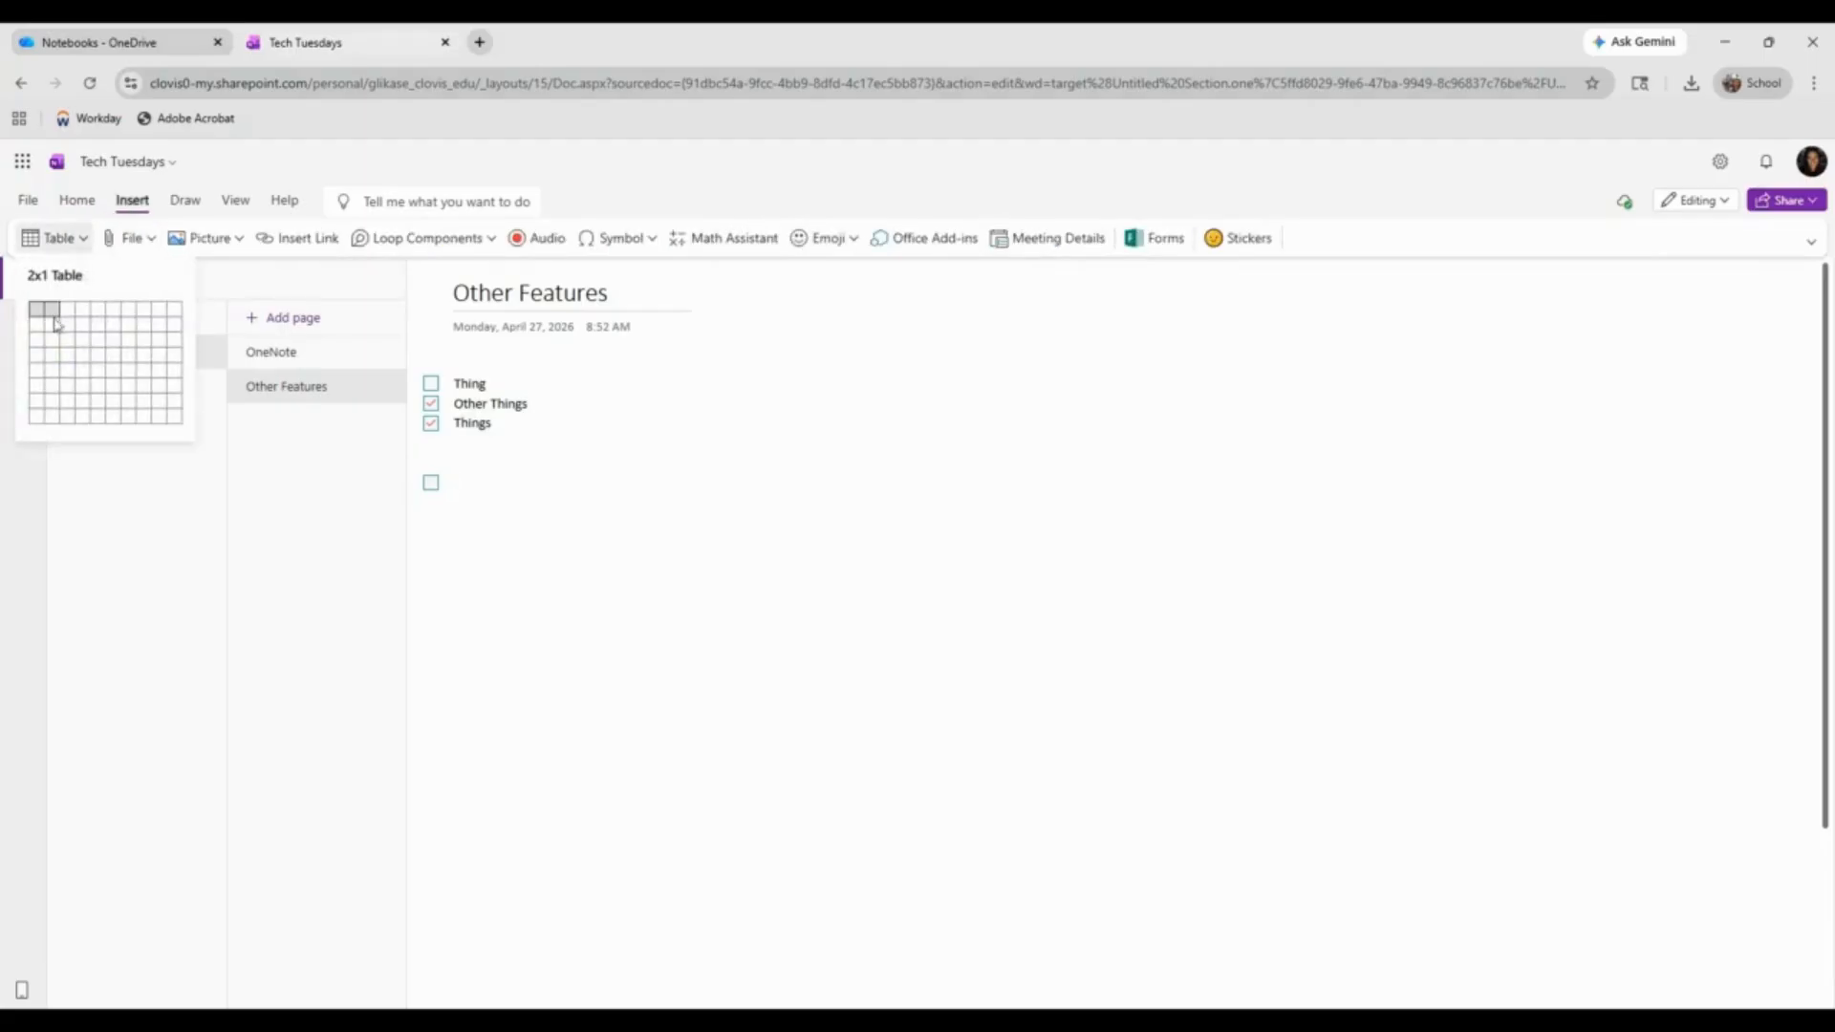
{"action": "left_click", "coordinate": [83, 361]}
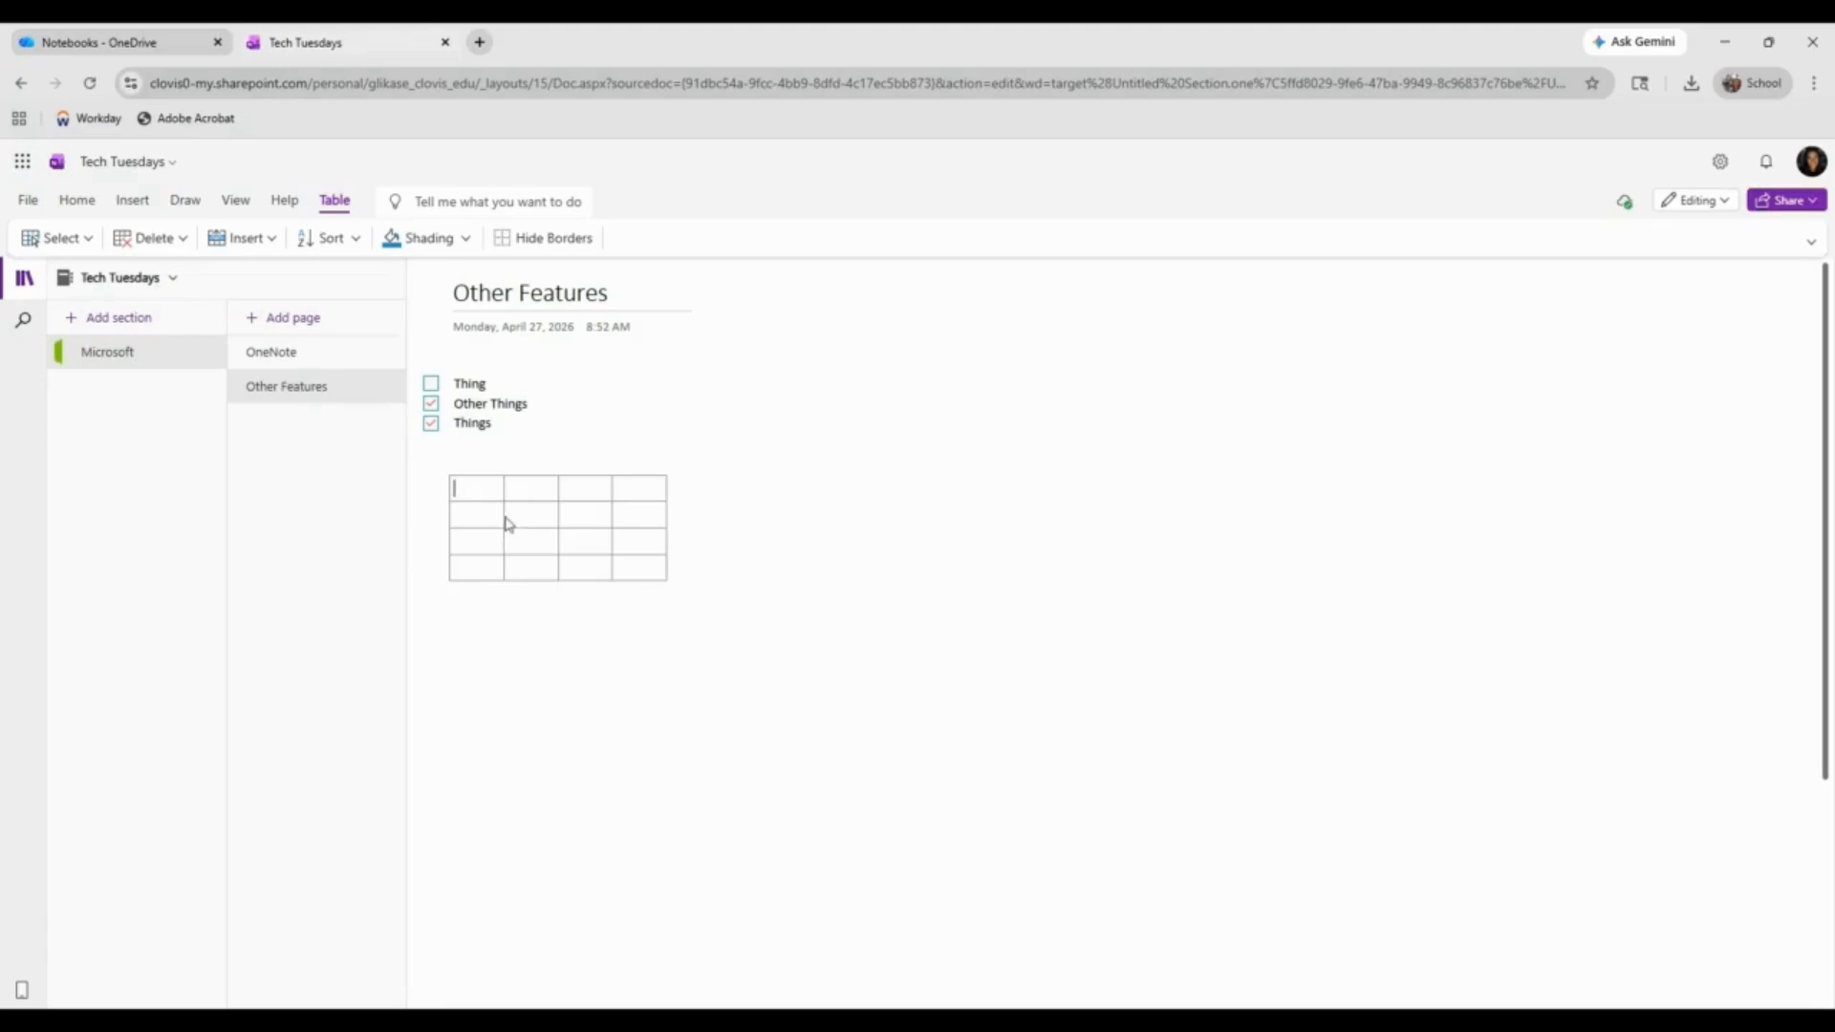
{"action": "left_click_drag", "start_coordinate": [504, 538], "coordinate": [1431, 516]}
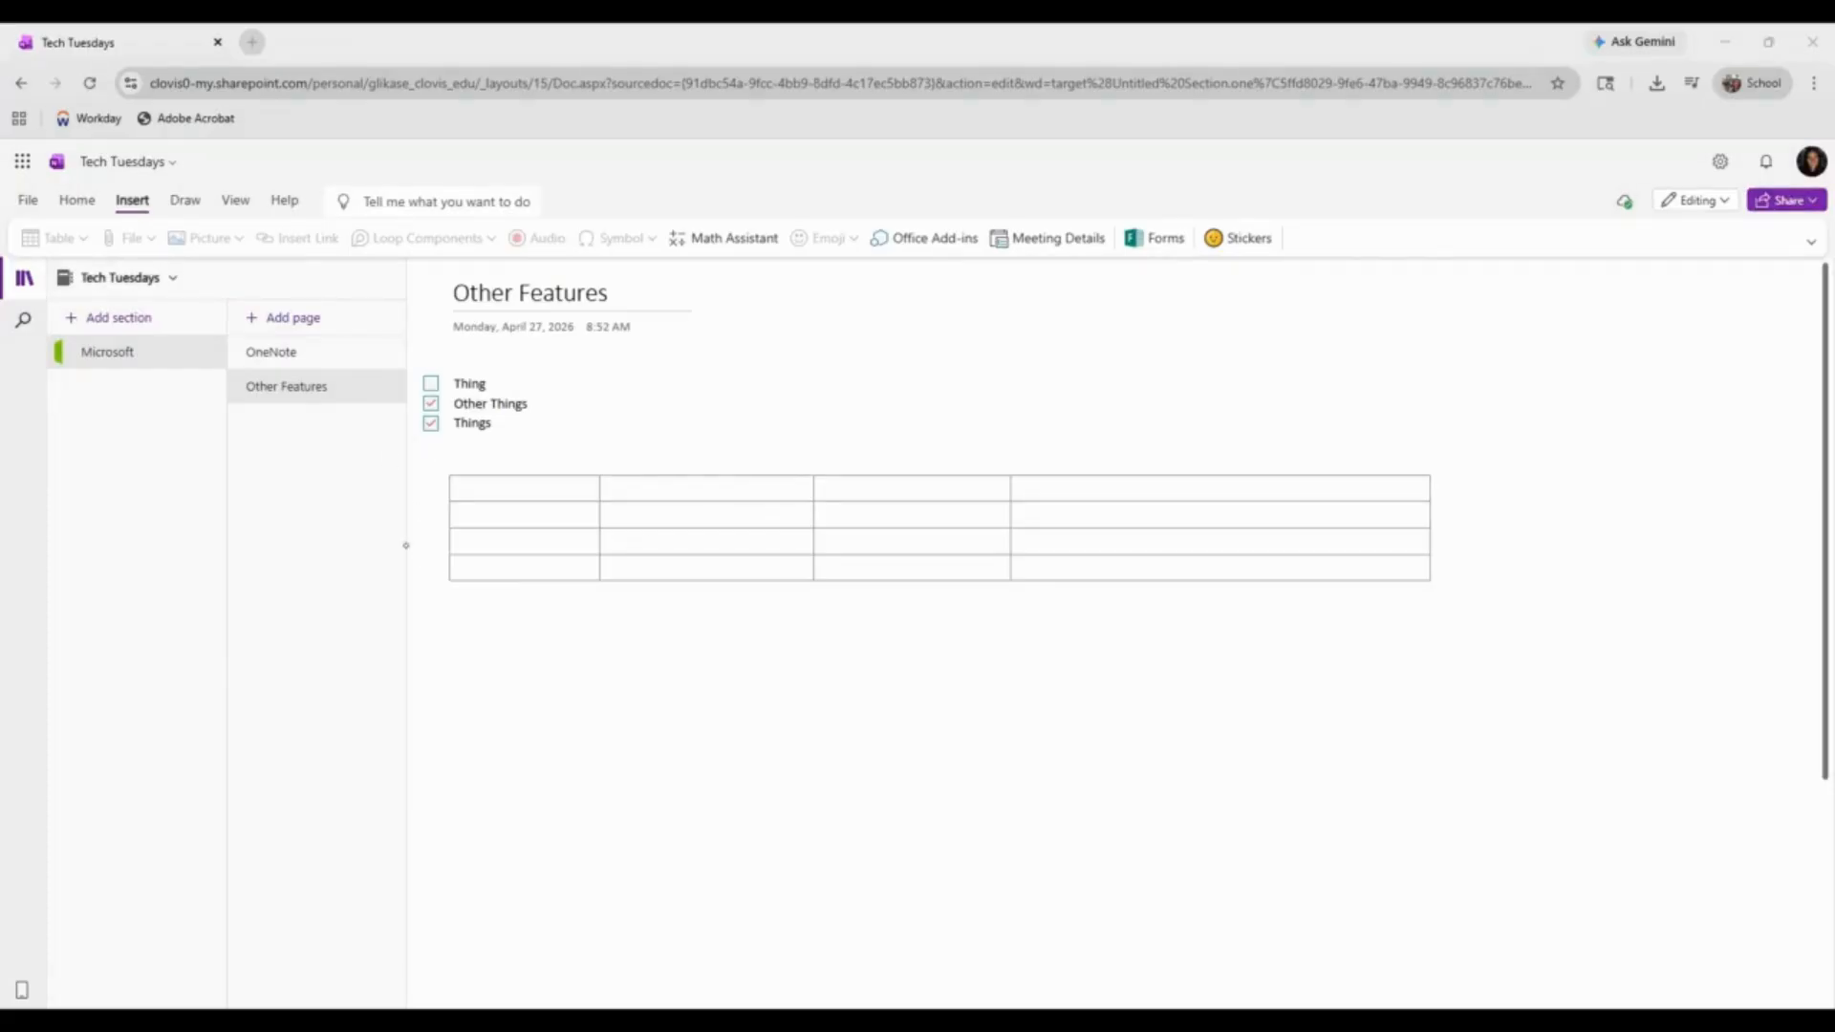
Step: Draw freehand black pen strokes below the table and beside the Thing checklist item
{"action": "left_click", "coordinate": [185, 203]}
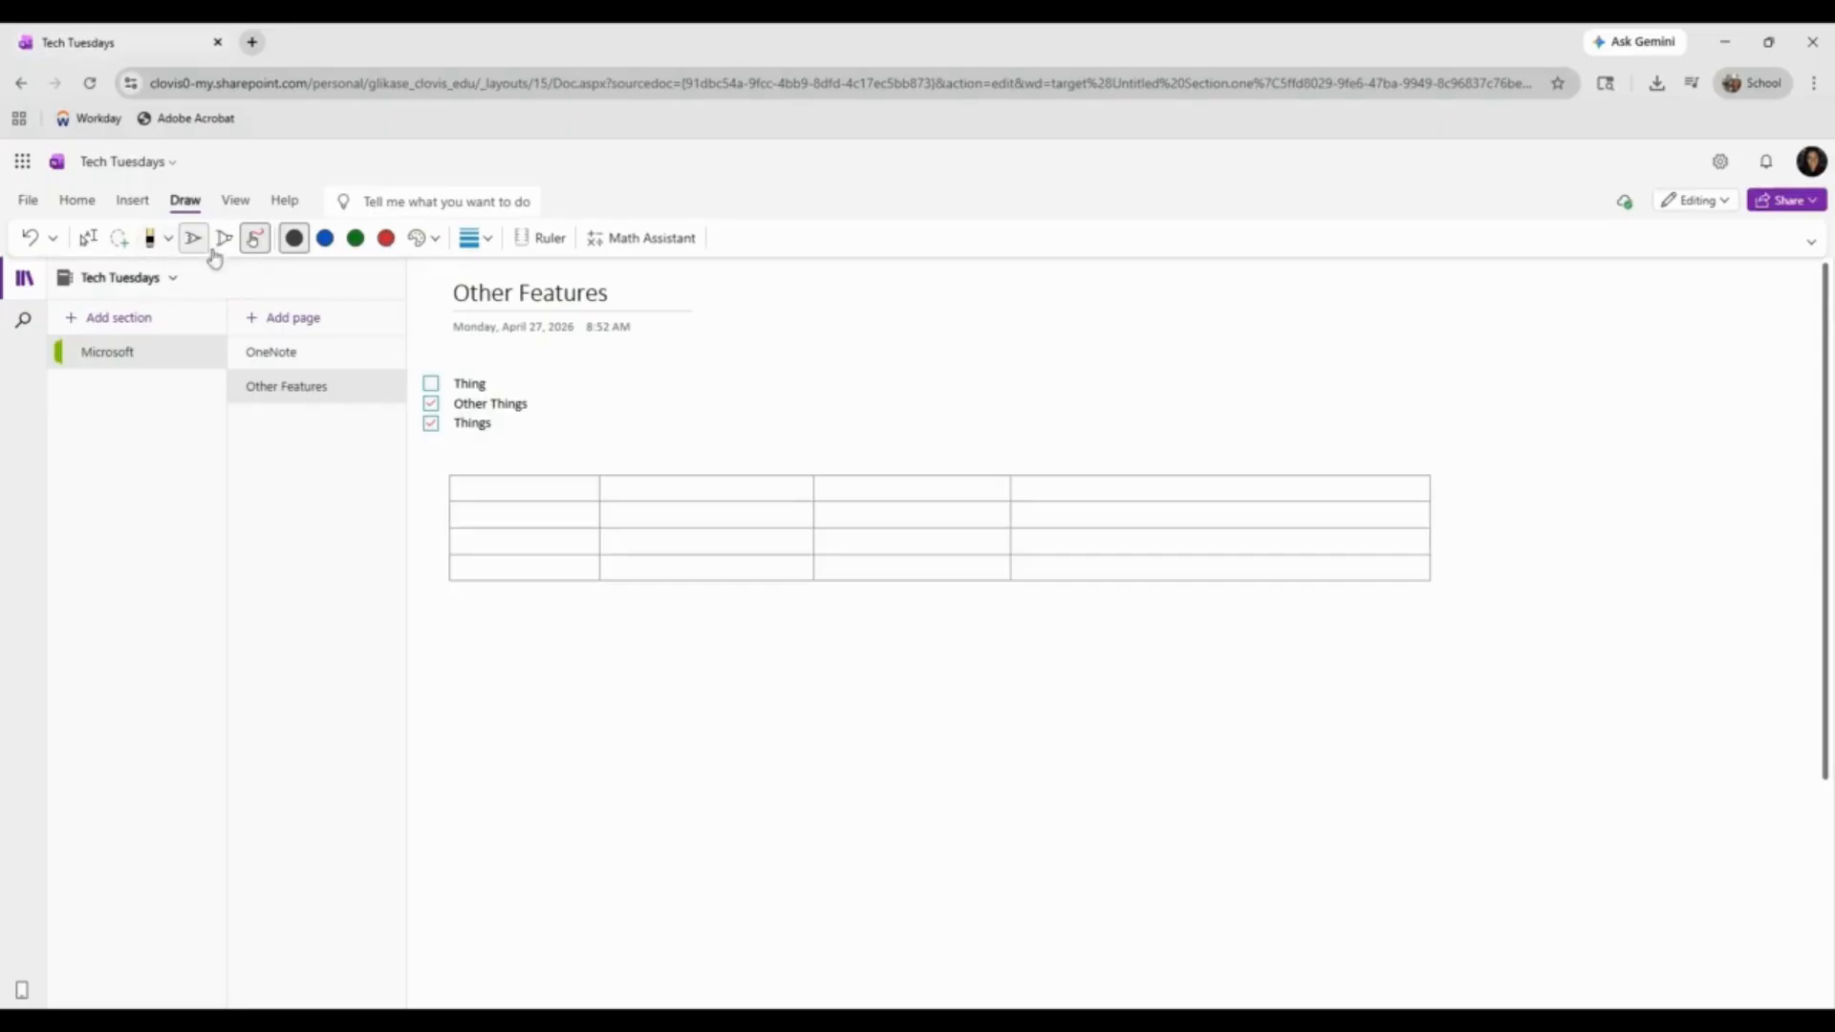
{"action": "left_click", "coordinate": [195, 240]}
{"action": "mouse_move", "coordinate": [613, 722]}
{"action": "left_mouse_down"}
{"action": "mouse_move", "coordinate": [688, 773]}
{"action": "mouse_move", "coordinate": [925, 760]}
{"action": "mouse_move", "coordinate": [1153, 803]}
{"action": "left_mouse_up"}
{"action": "mouse_move", "coordinate": [496, 381]}
{"action": "left_mouse_down"}
{"action": "mouse_move", "coordinate": [542, 384]}
{"action": "mouse_move", "coordinate": [537, 402]}
{"action": "mouse_move", "coordinate": [610, 386]}
{"action": "left_mouse_up"}
{"action": "mouse_move", "coordinate": [615, 366]}
{"action": "left_mouse_down"}
{"action": "mouse_move", "coordinate": [612, 402]}
{"action": "mouse_move", "coordinate": [633, 384]}
{"action": "left_mouse_up"}
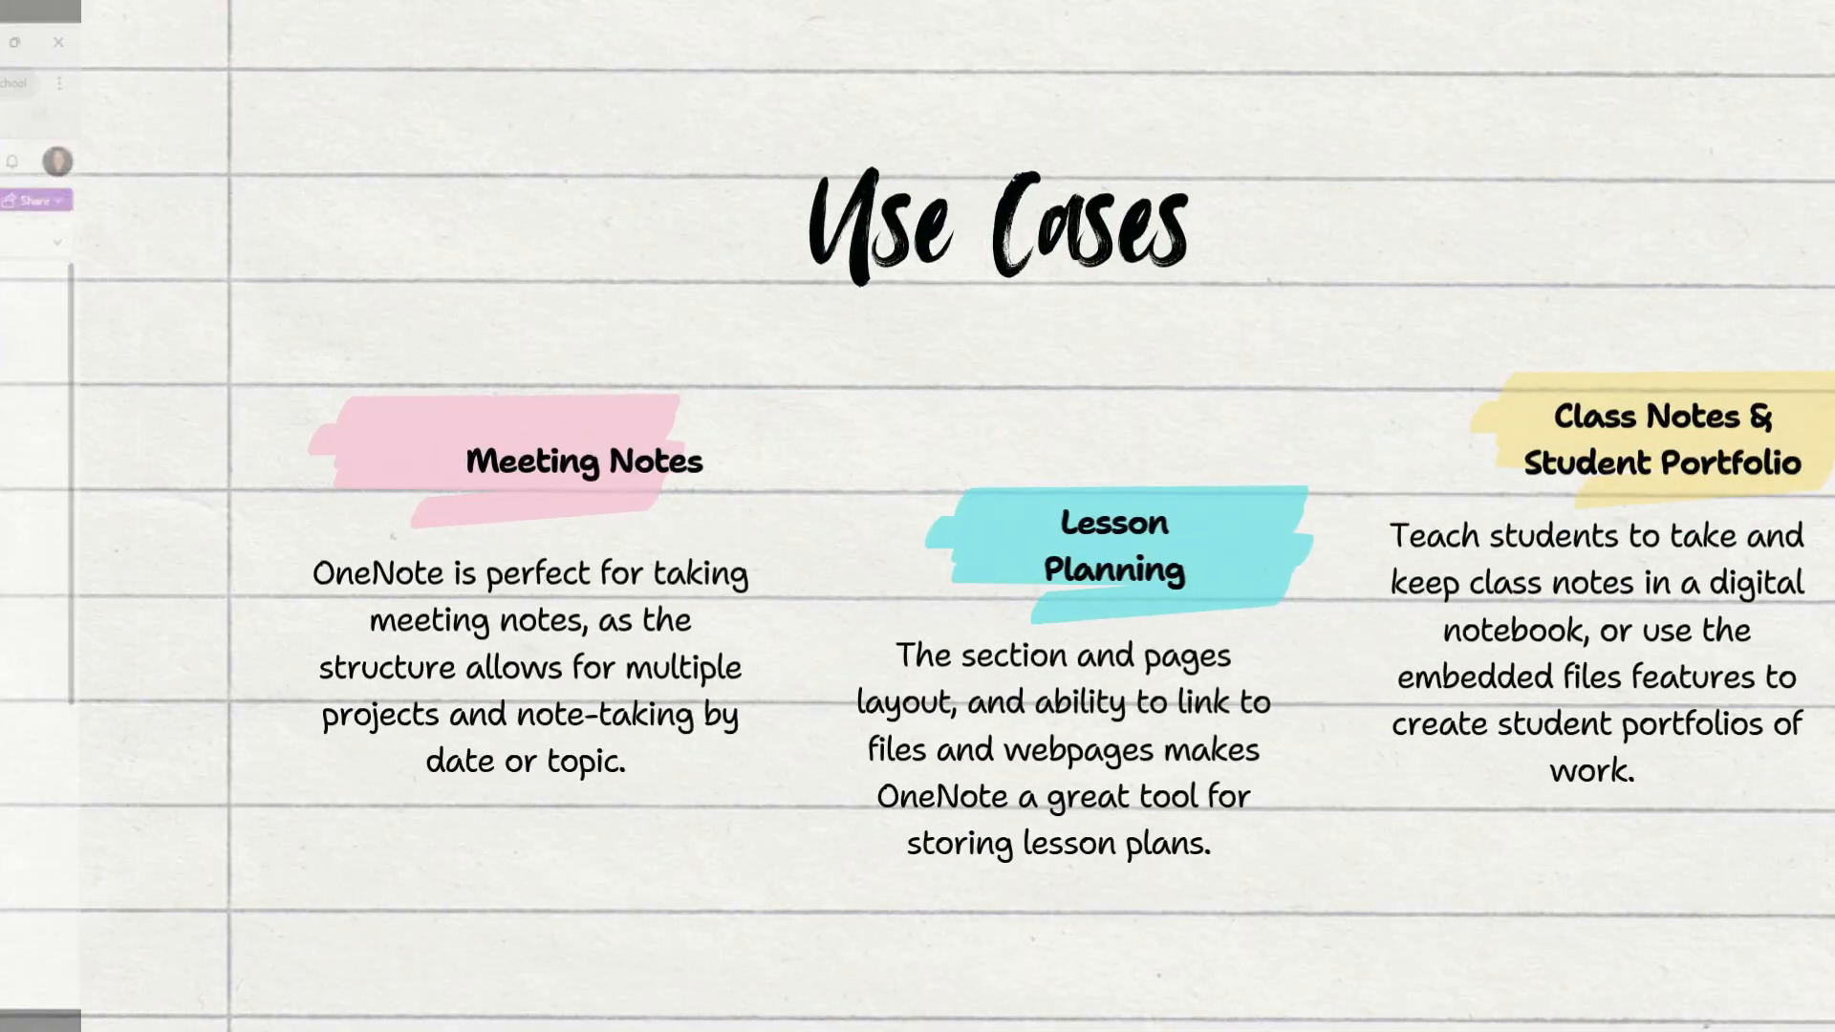